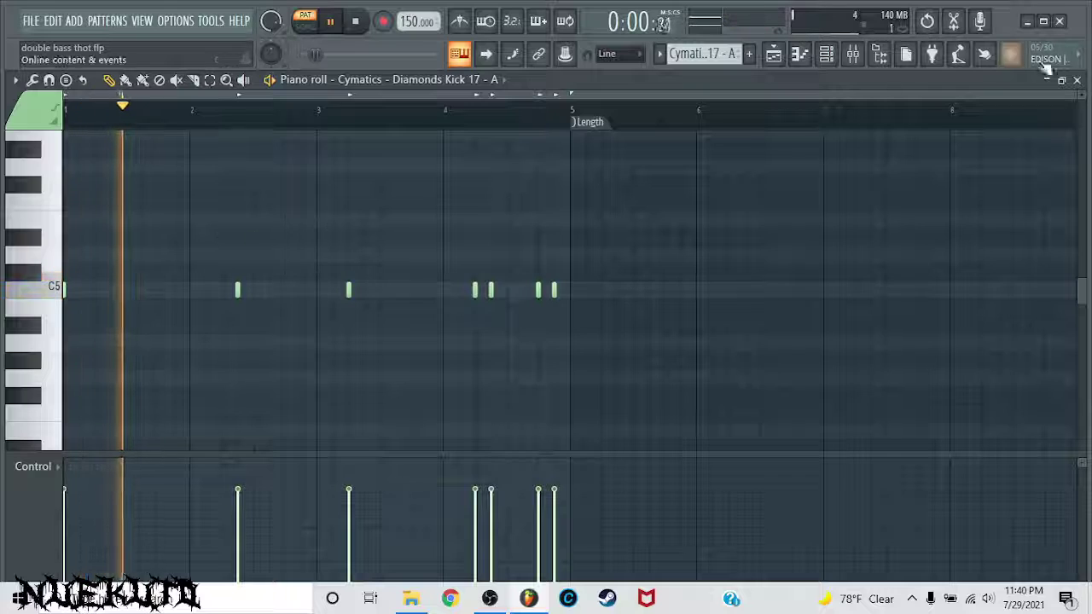
Check the mixer track of the Diamonds Kick 17 for effects and stop the pattern playback
{"action": "key", "text": "F9"}
{"action": "left_click", "coordinate": [193, 158]}
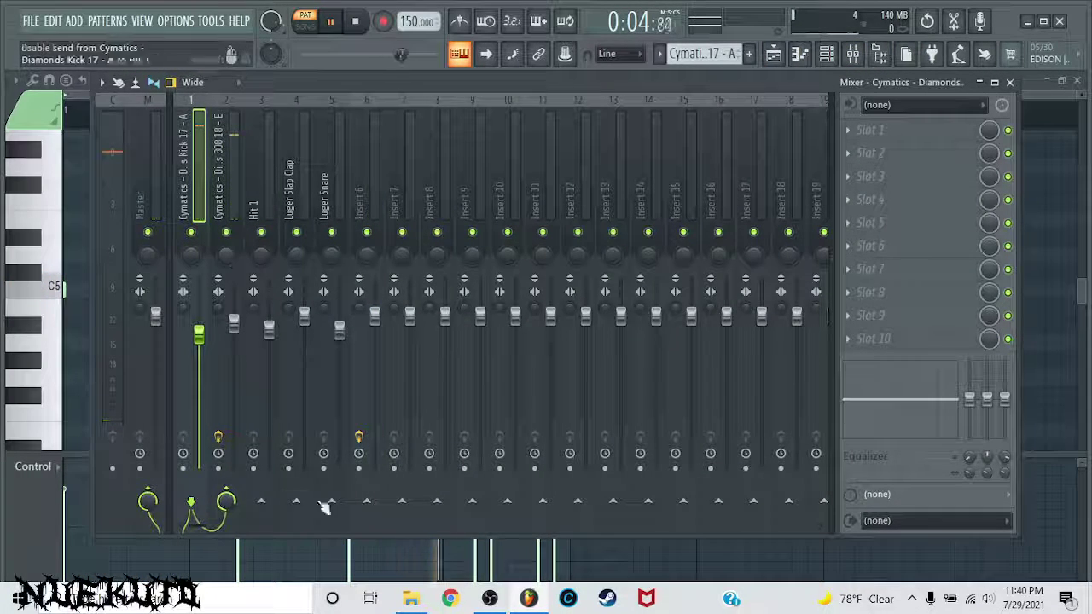
{"action": "key", "text": "F5"}
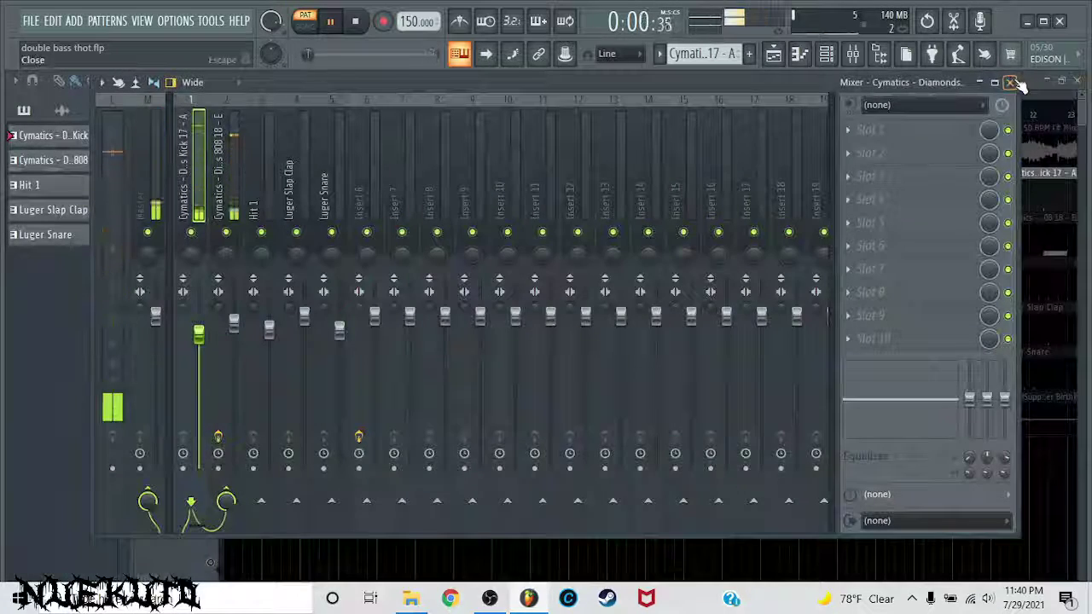
{"action": "left_click", "coordinate": [1014, 82]}
{"action": "key", "text": "space"}
Solo track 3 and play its Diamonds 808 18 pattern in the piano roll
{"action": "left_click", "coordinate": [210, 250]}
{"action": "double_click", "coordinate": [418, 242]}
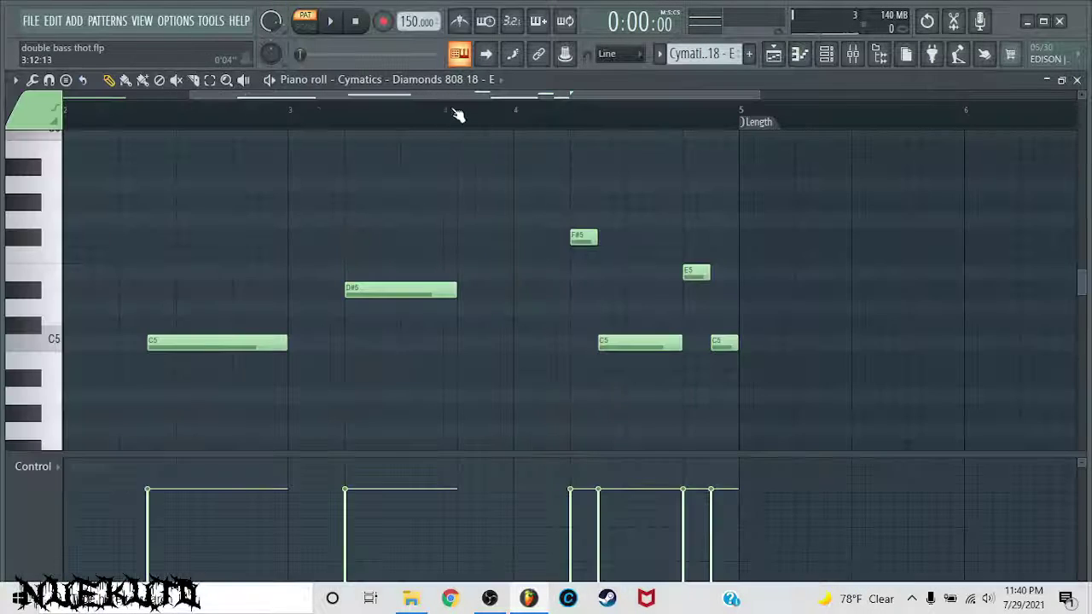
{"action": "key", "text": "space"}
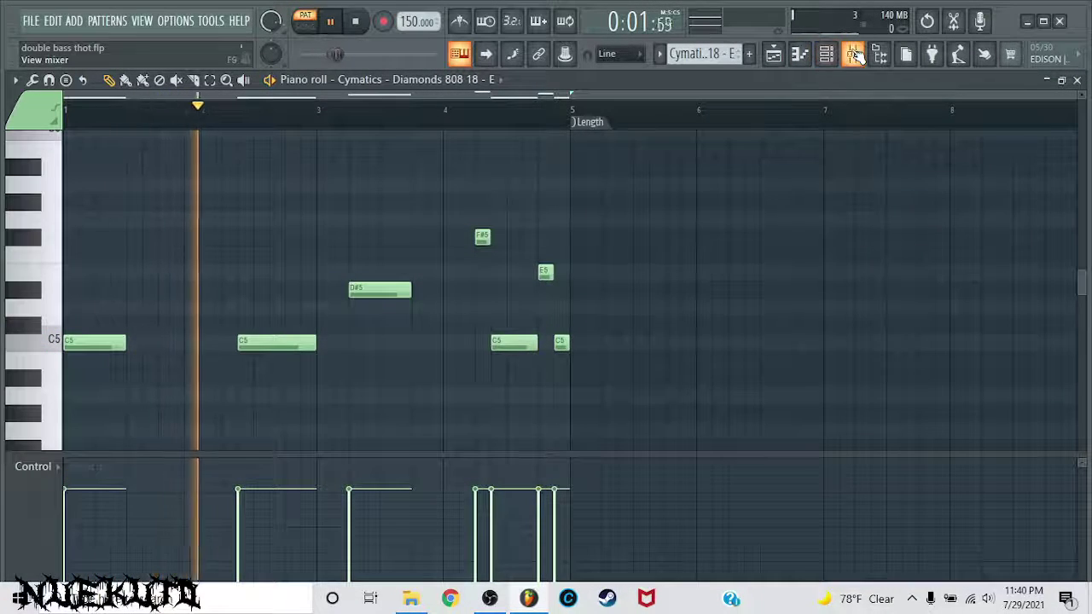
Inspect the Fruity WaveShaper curve on the 808's mixer track and return to the playlist
{"action": "left_click", "coordinate": [853, 53]}
{"action": "left_click", "coordinate": [934, 133]}
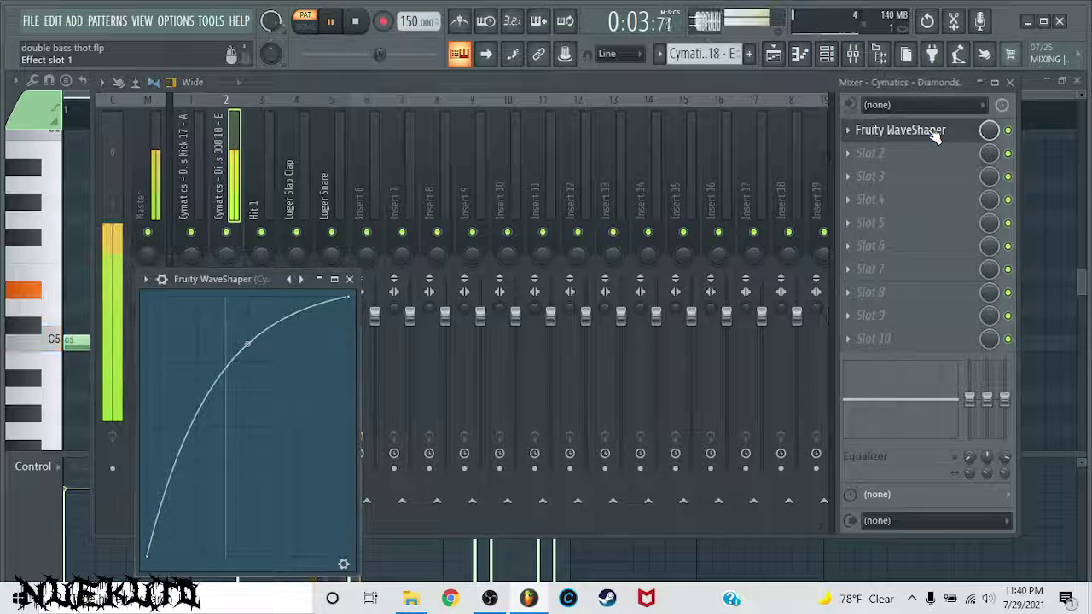
{"action": "left_click", "coordinate": [939, 132]}
{"action": "left_click", "coordinate": [1010, 81]}
{"action": "left_click", "coordinate": [1078, 80]}
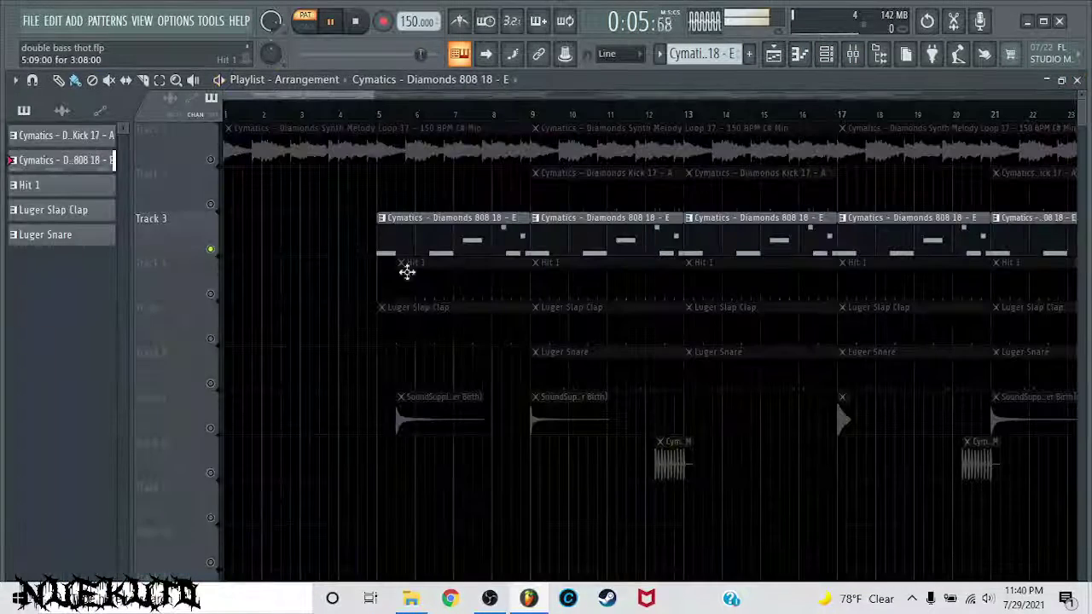
Play the Hit 1 pattern in the piano roll and inspect its channel settings
{"action": "double_click", "coordinate": [404, 290]}
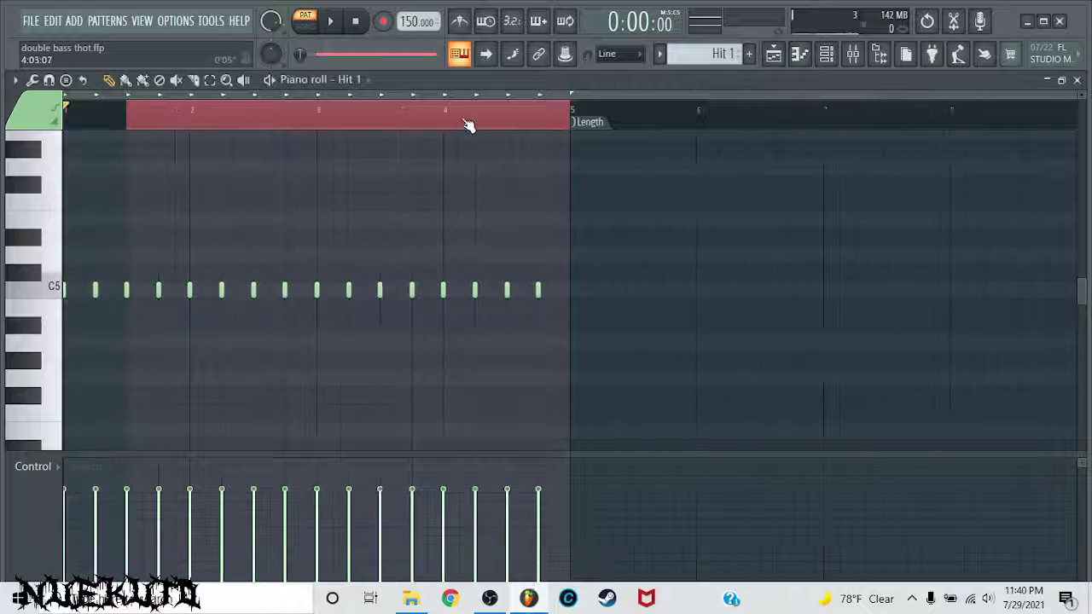
{"action": "key", "text": "space"}
{"action": "left_click", "coordinate": [826, 54]}
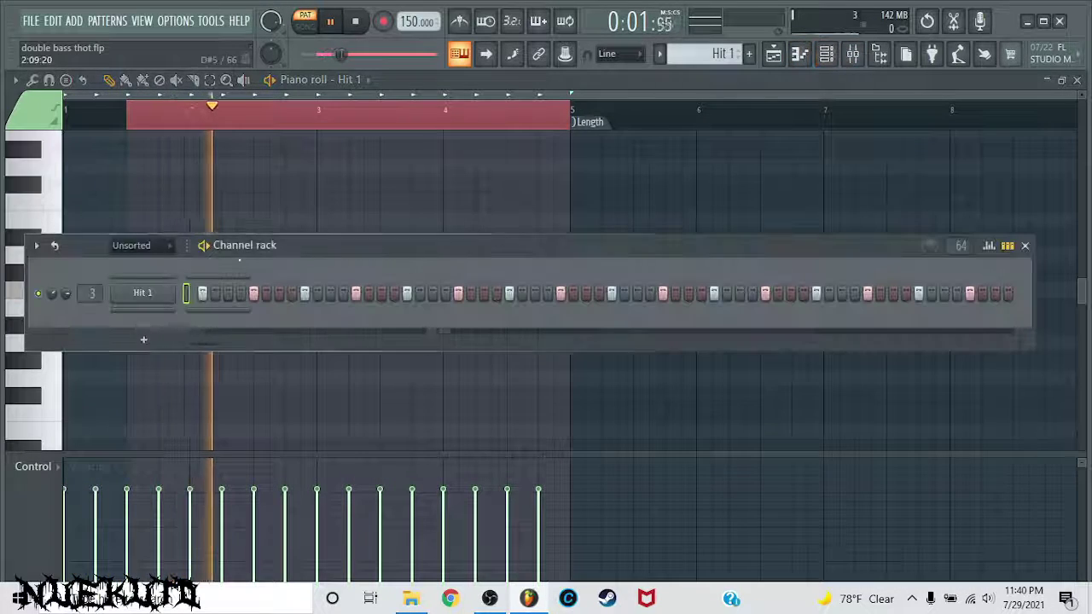
{"action": "left_click", "coordinate": [145, 292]}
{"action": "left_click", "coordinate": [496, 198]}
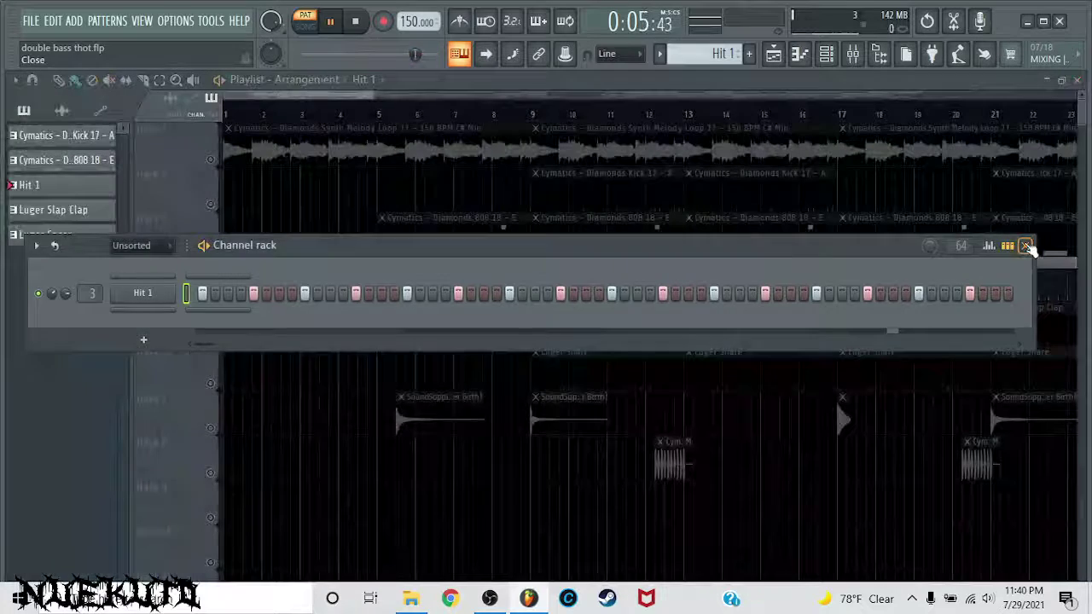
{"action": "left_click", "coordinate": [1026, 247]}
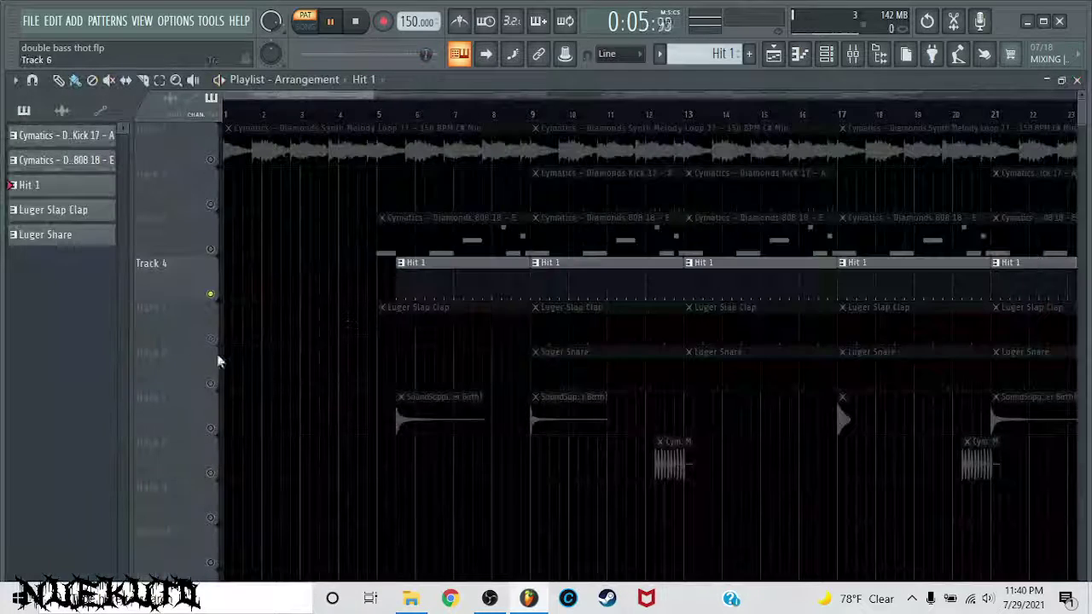
Play the Luger Slap Clap pattern in the piano roll and inspect the clap's channel settings
{"action": "double_click", "coordinate": [432, 334]}
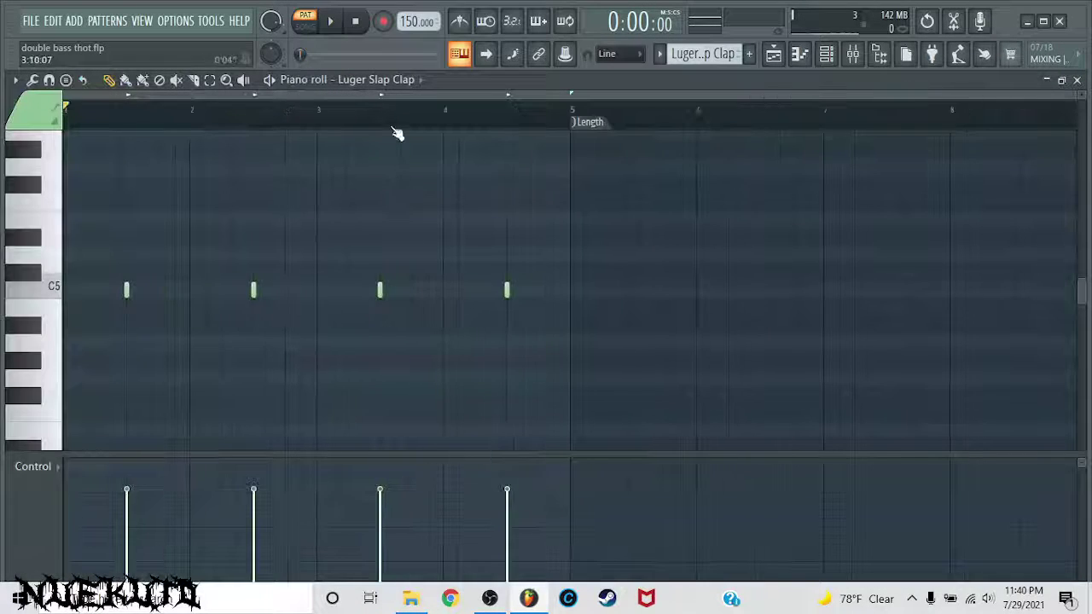
{"action": "key", "text": "space"}
{"action": "key", "text": "F6"}
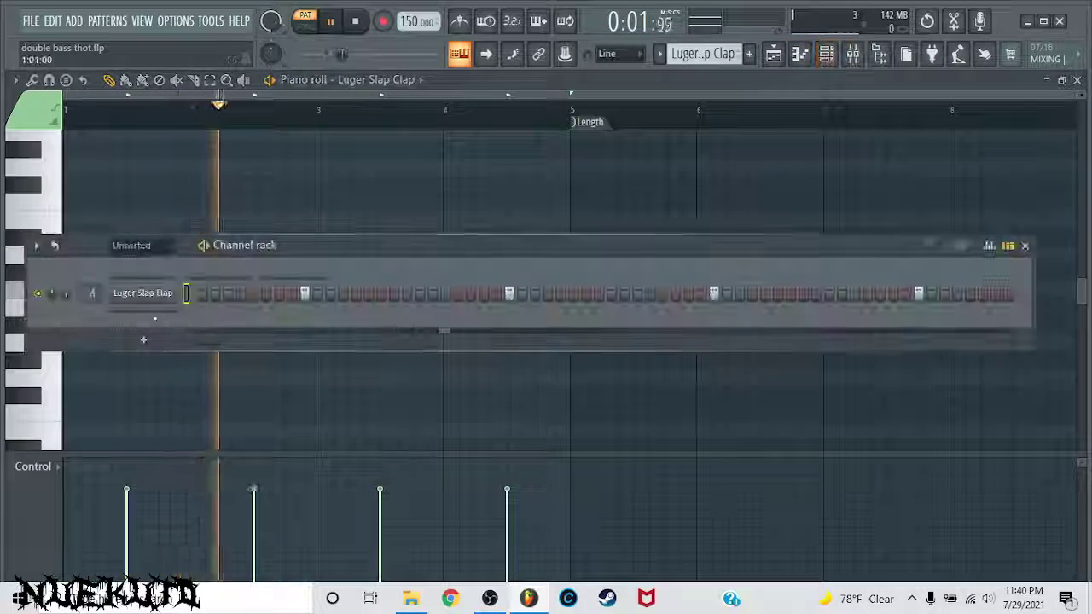
{"action": "left_click", "coordinate": [143, 297]}
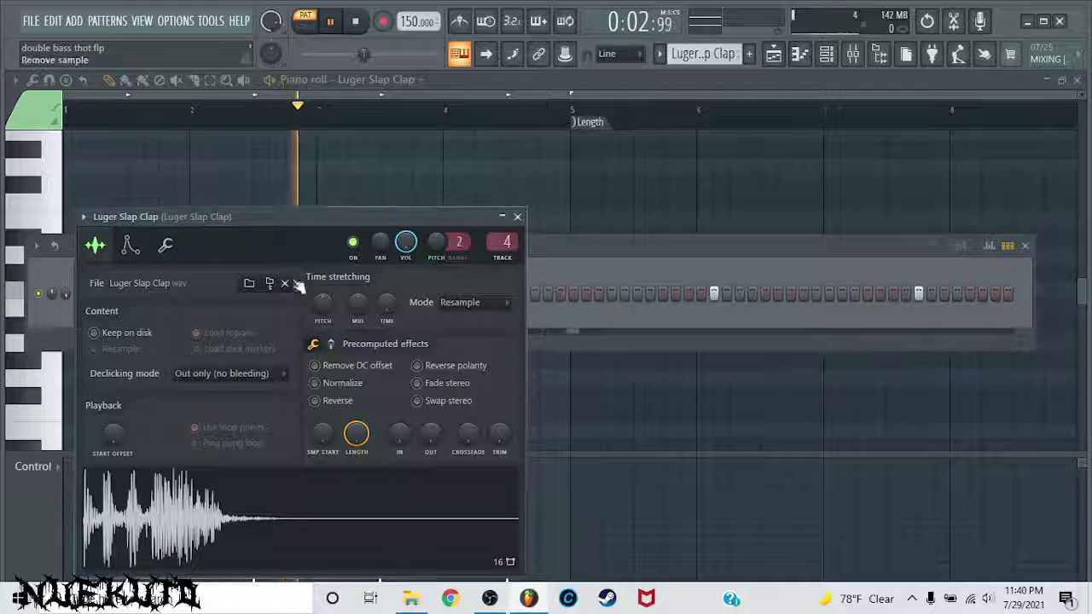
{"action": "left_click", "coordinate": [166, 247]}
{"action": "left_click", "coordinate": [517, 217]}
Check the Luger Slap Clap's mixer track for effects and return to the playlist
{"action": "left_click", "coordinate": [852, 54]}
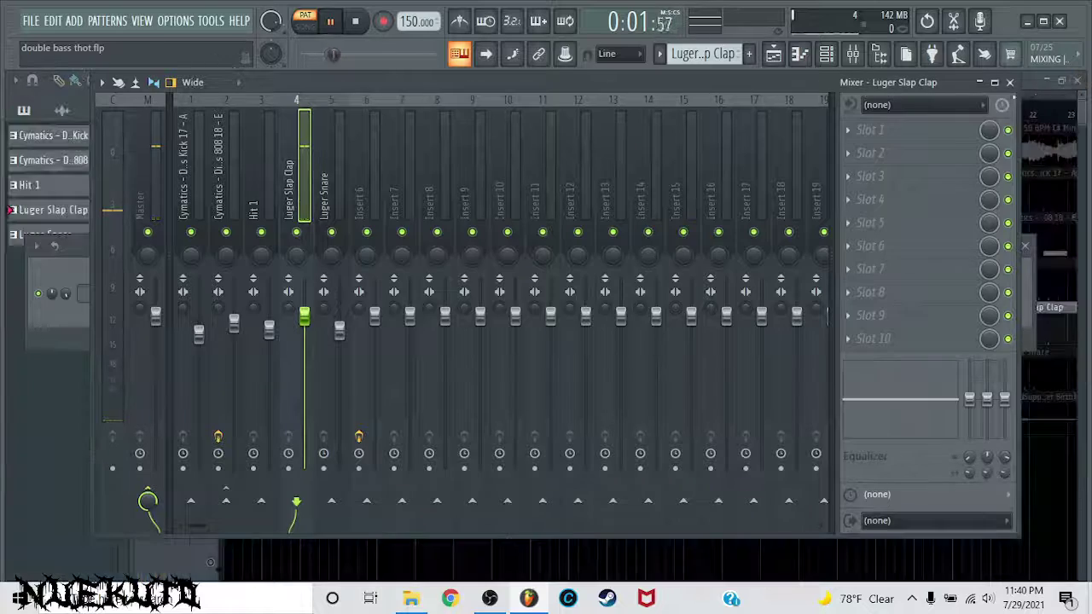
{"action": "left_click", "coordinate": [1011, 82]}
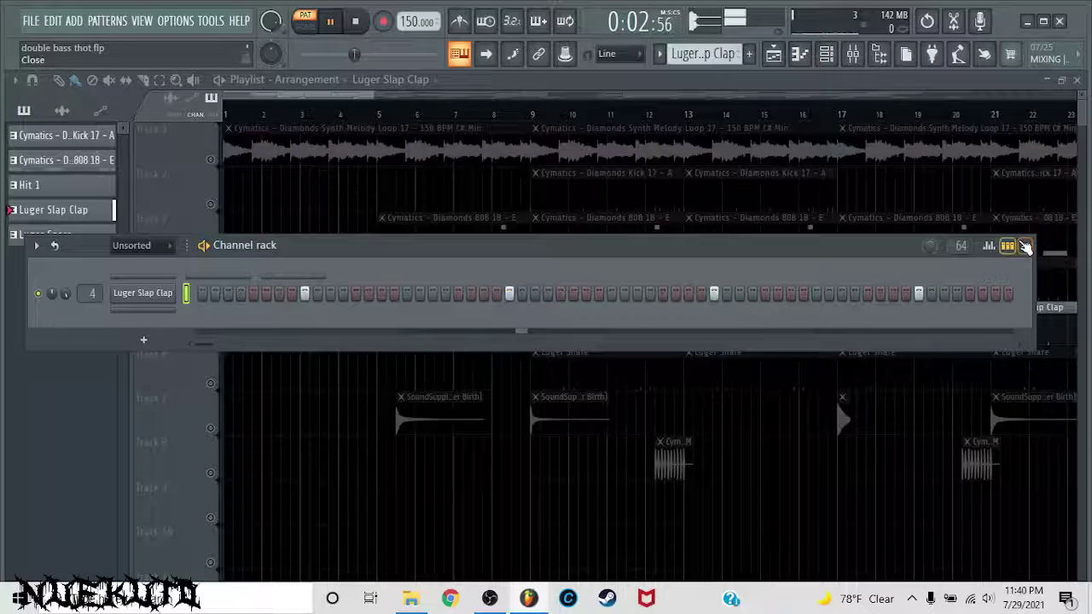
{"action": "left_click", "coordinate": [1027, 247]}
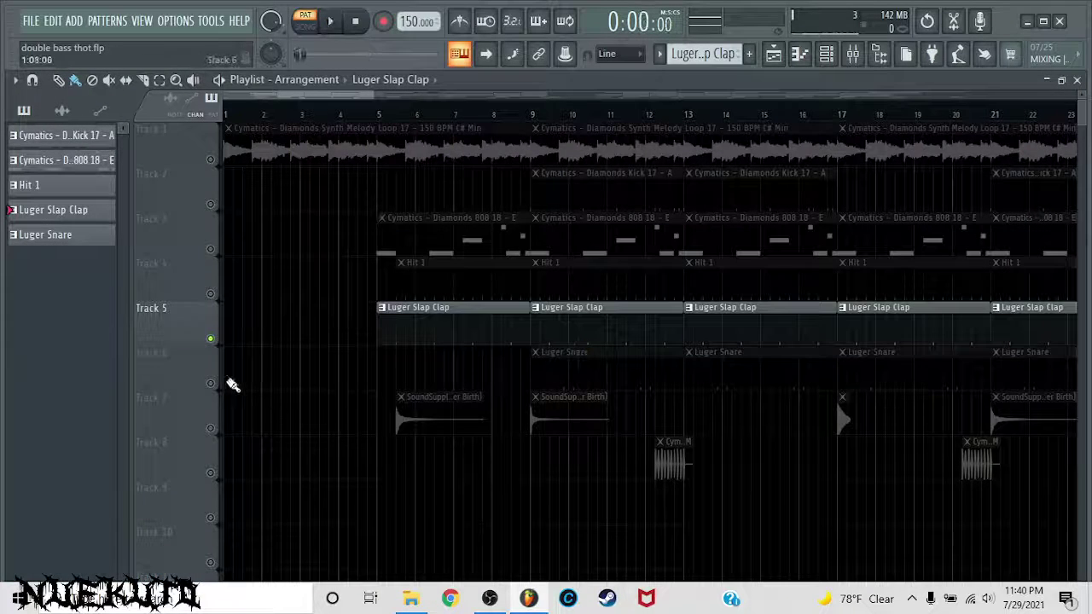
Solo track 6 and play its Luger Snare pattern in the piano roll
{"action": "left_click", "coordinate": [211, 385]}
{"action": "double_click", "coordinate": [596, 384]}
{"action": "key", "text": "space"}
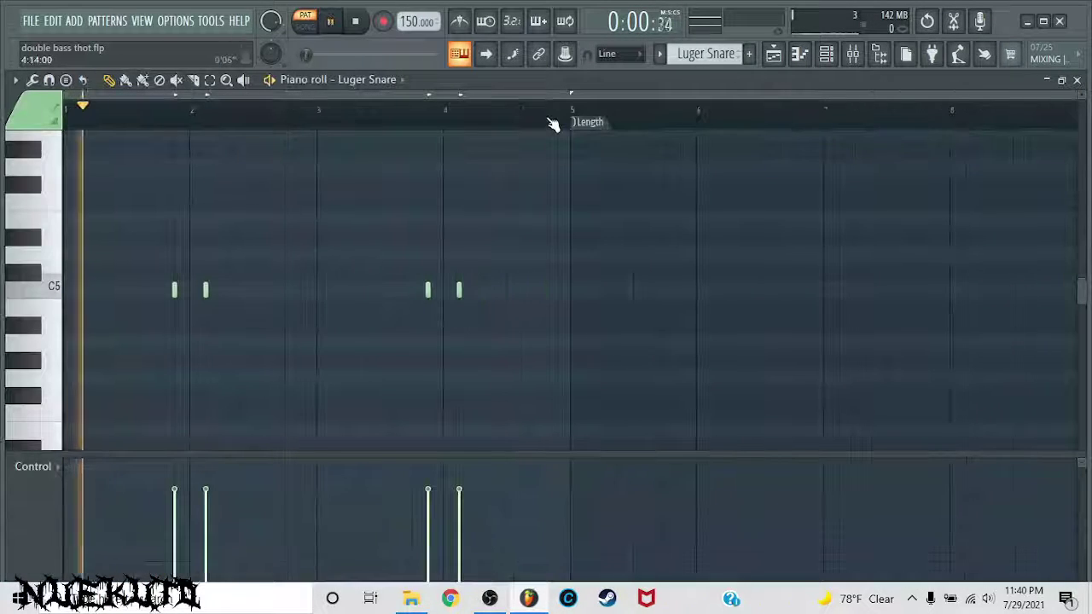
{"action": "left_click", "coordinate": [1077, 80]}
Solo track 7 and listen to its crash clips, including those at bars 9, 17 and 21
{"action": "right_click", "coordinate": [210, 429]}
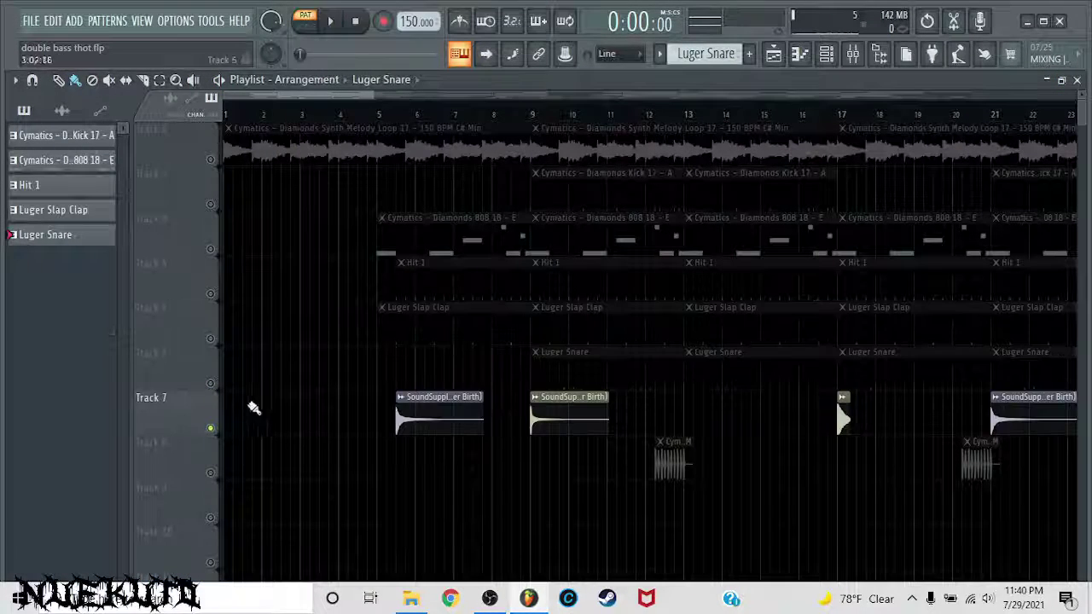
{"action": "key", "text": "space"}
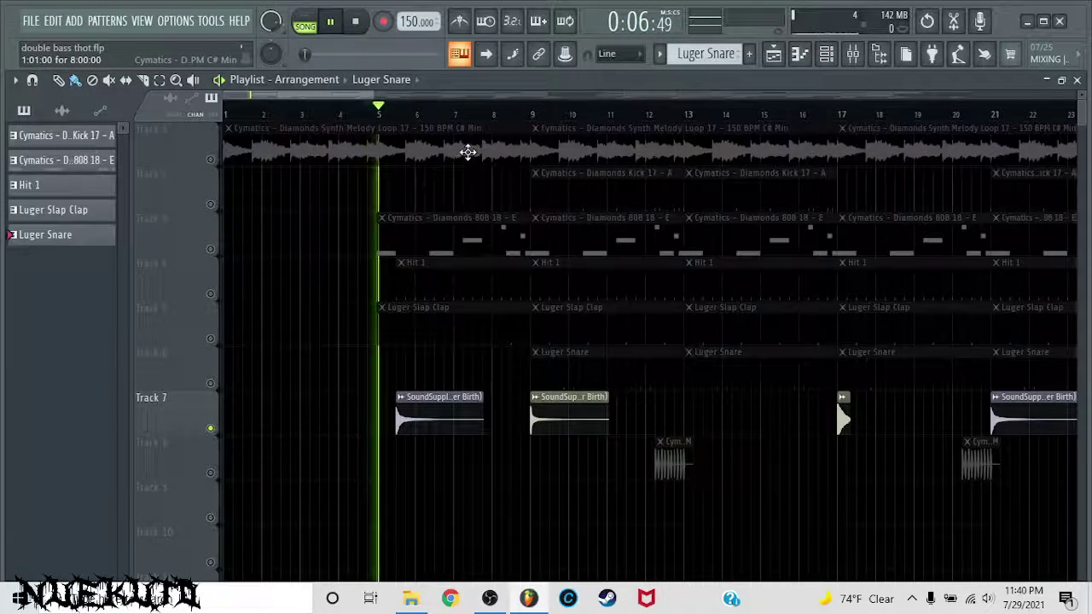
{"action": "left_click", "coordinate": [527, 115]}
{"action": "scroll", "coordinate": [548, 117], "scroll_direction": "down", "scroll_amount": 3}
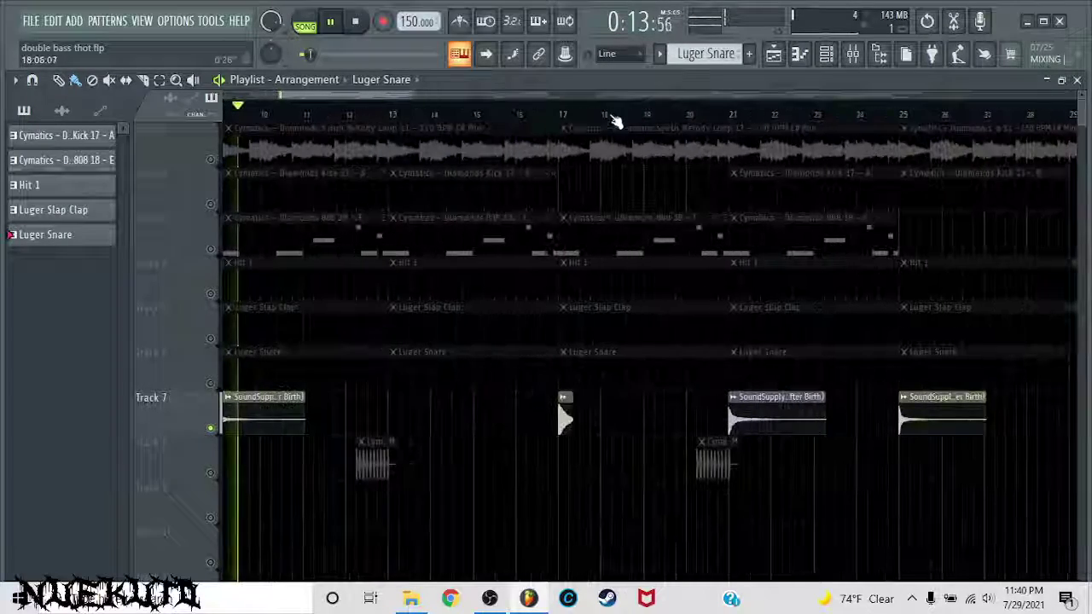
{"action": "left_click", "coordinate": [559, 117]}
{"action": "scroll", "coordinate": [589, 120], "scroll_direction": "down", "scroll_amount": 2}
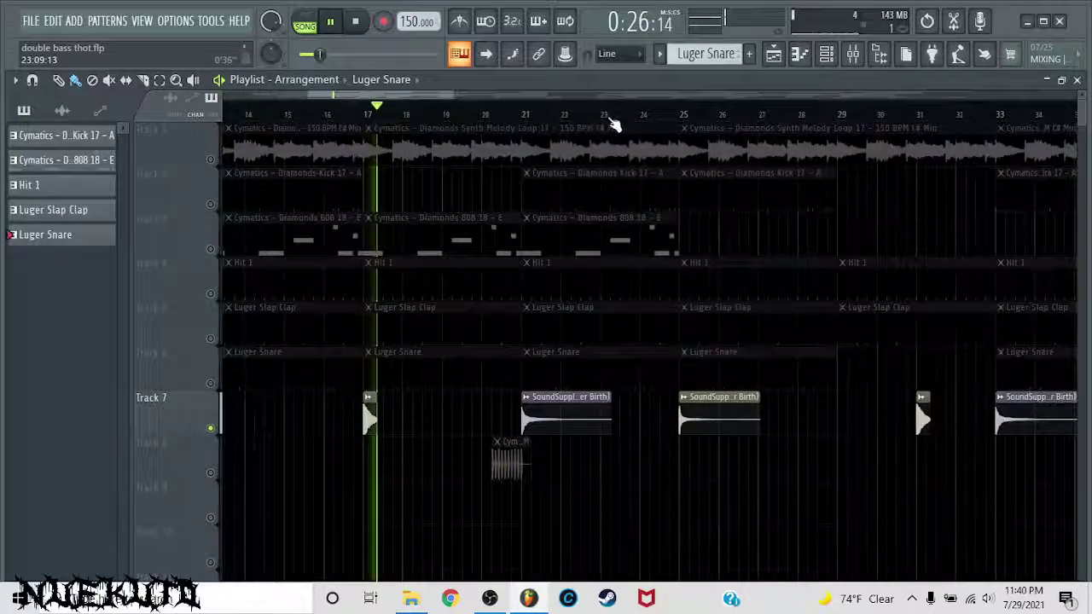
{"action": "left_click", "coordinate": [525, 121]}
{"action": "scroll", "coordinate": [531, 126], "scroll_direction": "down", "scroll_amount": 3}
{"action": "key", "text": "space"}
Solo track 8, play its snare roll clip from about bar 12 and inspect the clip's sample settings
{"action": "right_click", "coordinate": [211, 473]}
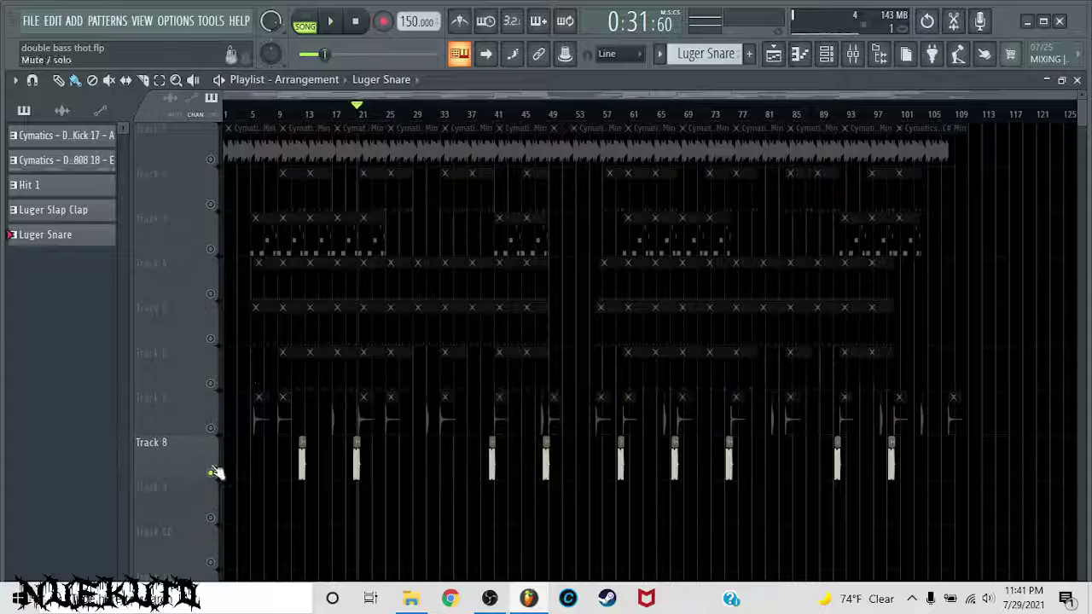
{"action": "scroll", "coordinate": [308, 117], "scroll_direction": "up", "scroll_amount": 3}
{"action": "left_click", "coordinate": [264, 117]}
{"action": "key", "text": "space"}
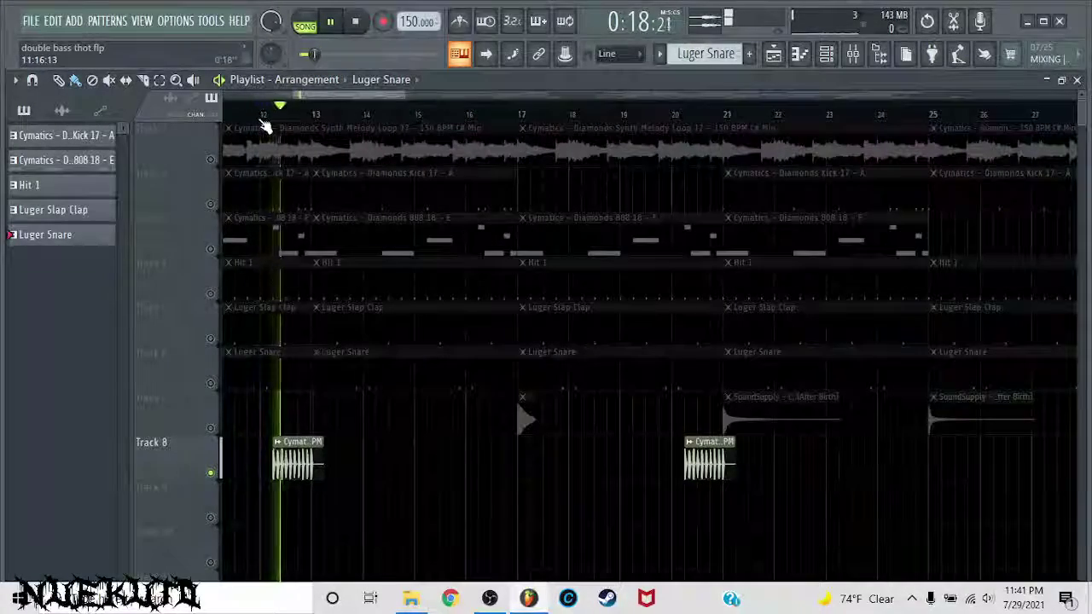
{"action": "scroll", "coordinate": [266, 126], "scroll_direction": "up", "scroll_amount": 2}
{"action": "key", "text": "space"}
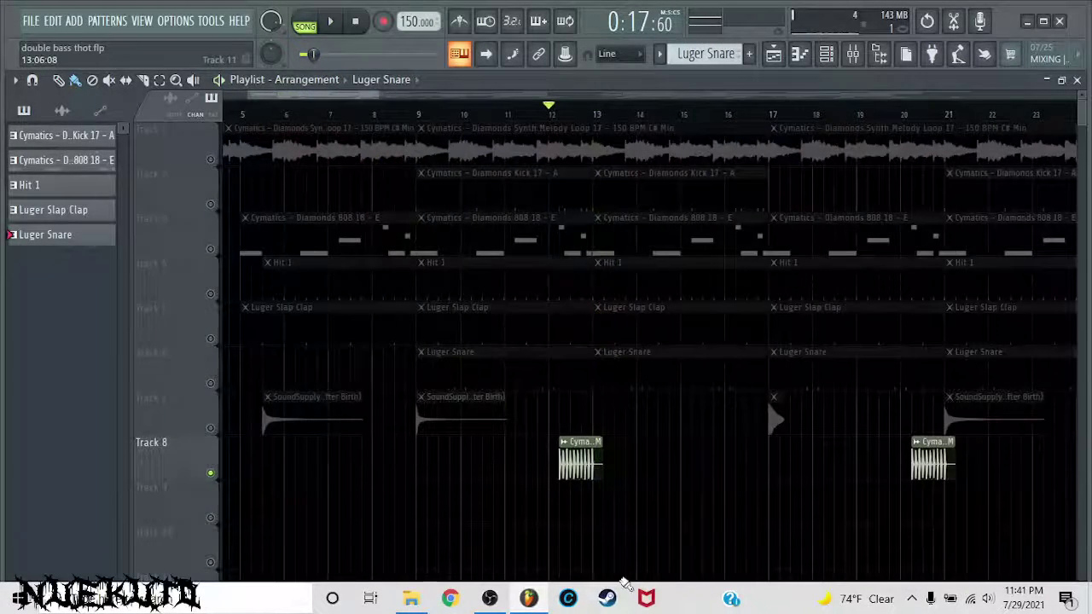
{"action": "double_click", "coordinate": [580, 469]}
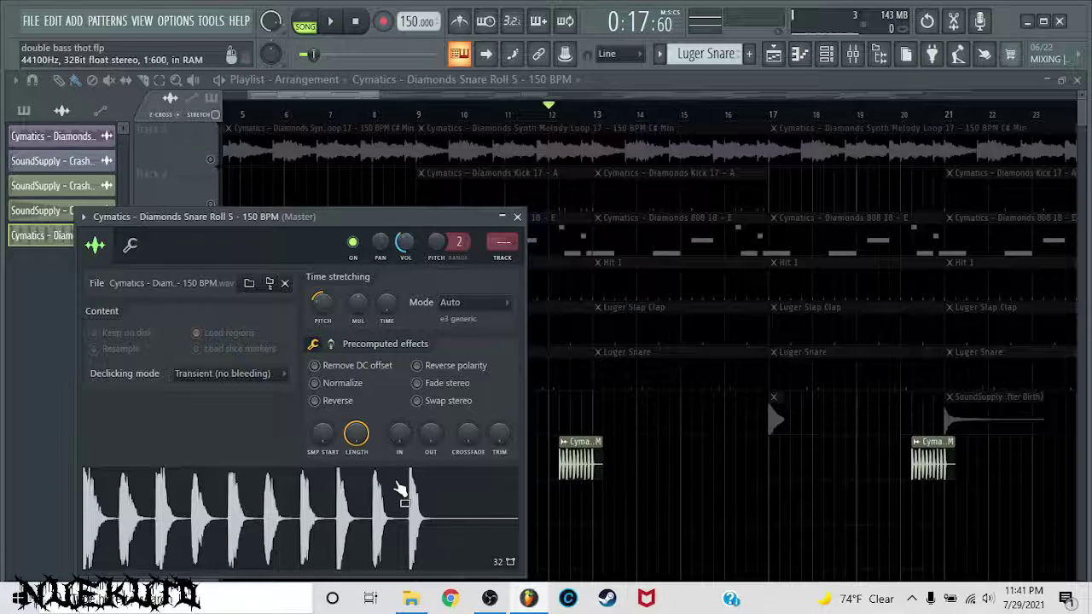
{"action": "left_click", "coordinate": [517, 217]}
Play the full arrangement with all tracks on and inspect the Fruity Reeverb 2 on mixer Insert 6
{"action": "left_click", "coordinate": [527, 222]}
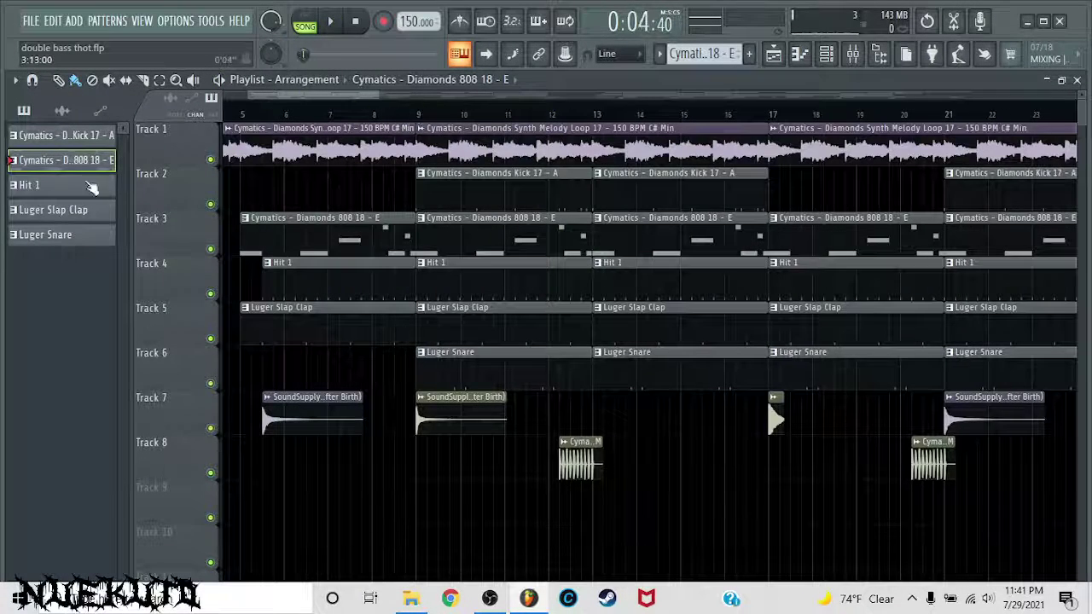
{"action": "key", "text": "space"}
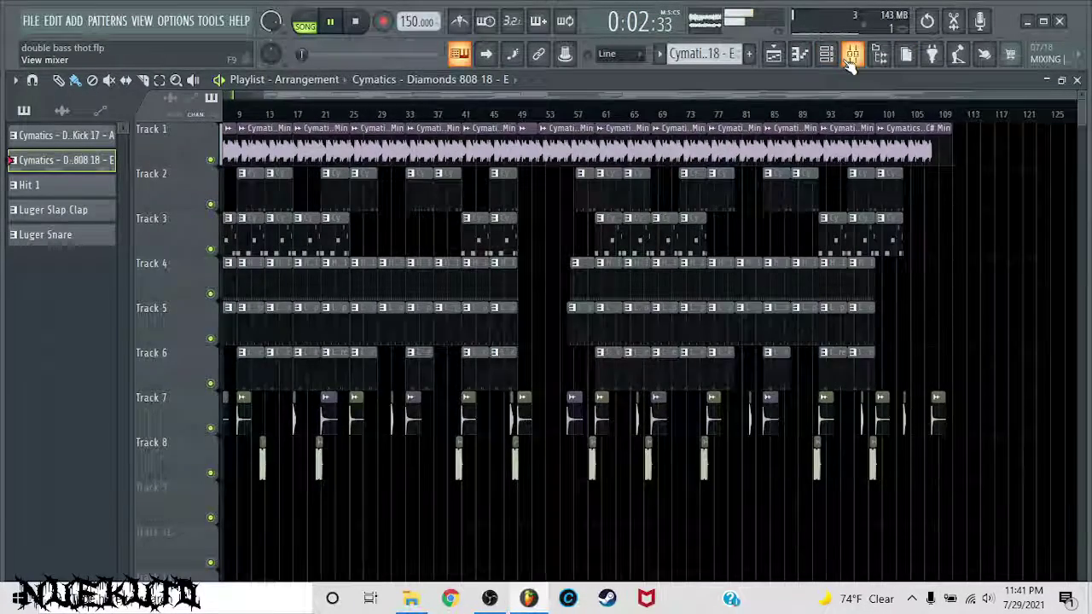
{"action": "left_click", "coordinate": [853, 53]}
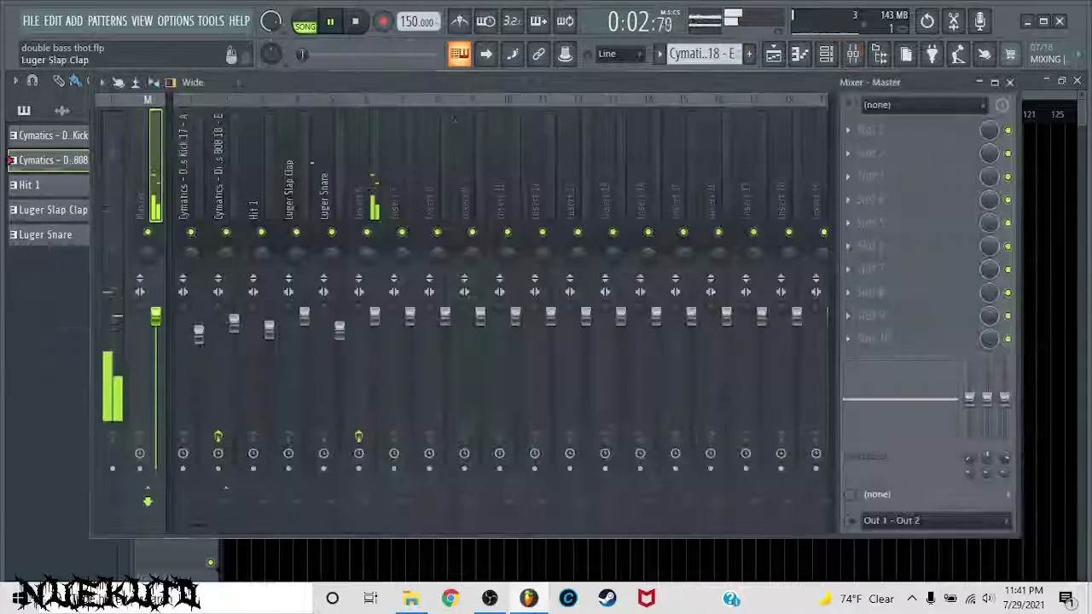
{"action": "left_click", "coordinate": [368, 159]}
{"action": "left_click", "coordinate": [876, 132]}
{"action": "left_click", "coordinate": [879, 134]}
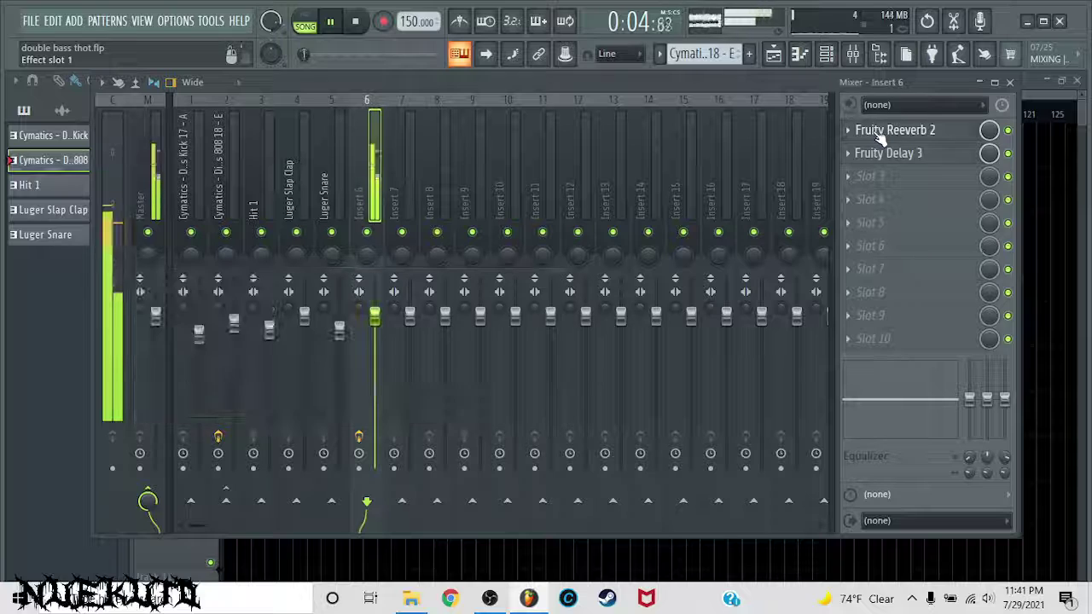
Check the Luger Snare, Luger Slap Clap, 808 and Hit 1 mixer tracks for effects during playback
{"action": "left_click", "coordinate": [343, 196]}
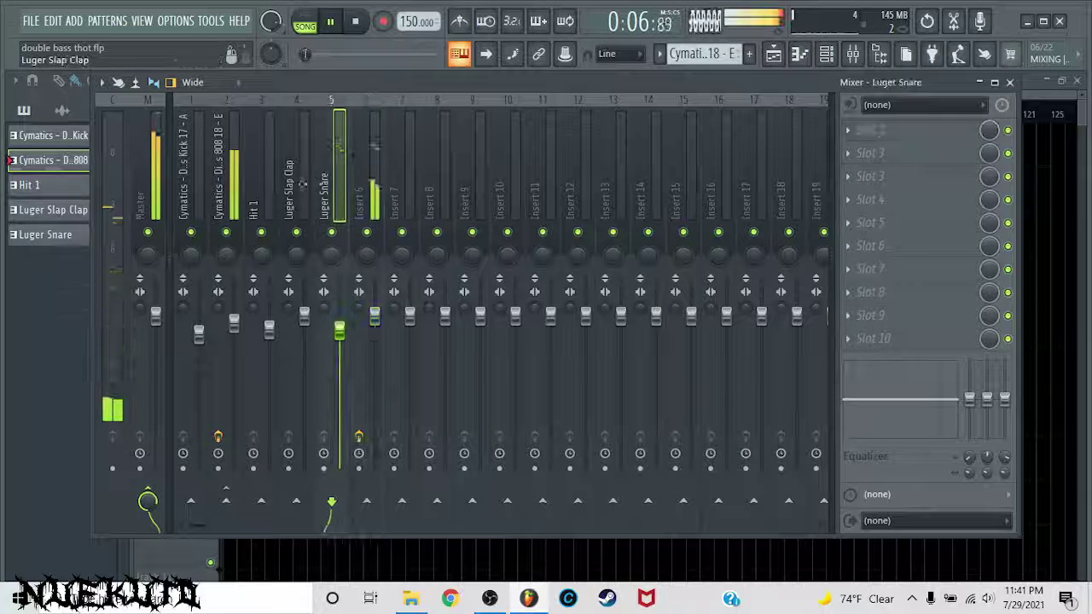
{"action": "left_click", "coordinate": [295, 192]}
{"action": "left_click", "coordinate": [238, 189]}
{"action": "left_click", "coordinate": [262, 184]}
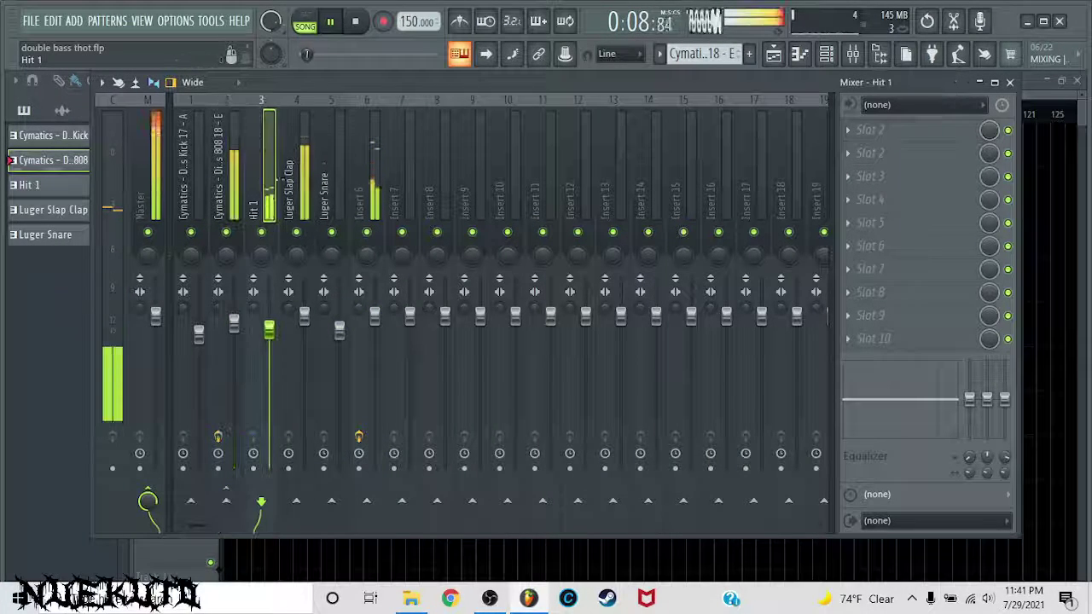
{"action": "scroll", "coordinate": [461, 324], "scroll_direction": "down", "scroll_amount": 2}
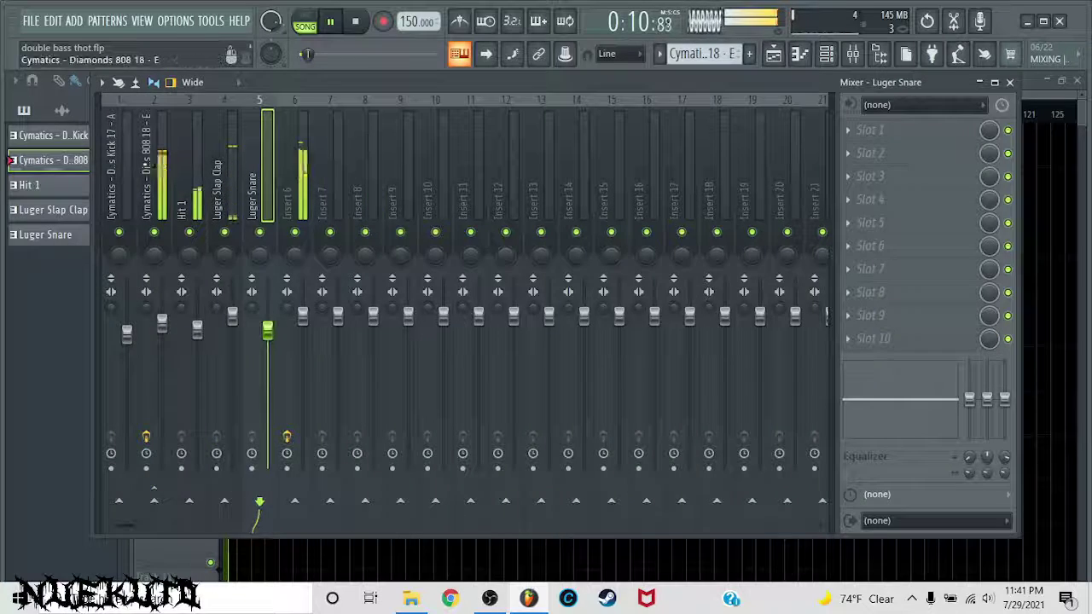
{"action": "scroll", "coordinate": [128, 179], "scroll_direction": "up", "scroll_amount": 2}
Add a Fruity Soft Clipper to slot 10 of the Master track
{"action": "left_click", "coordinate": [147, 169]}
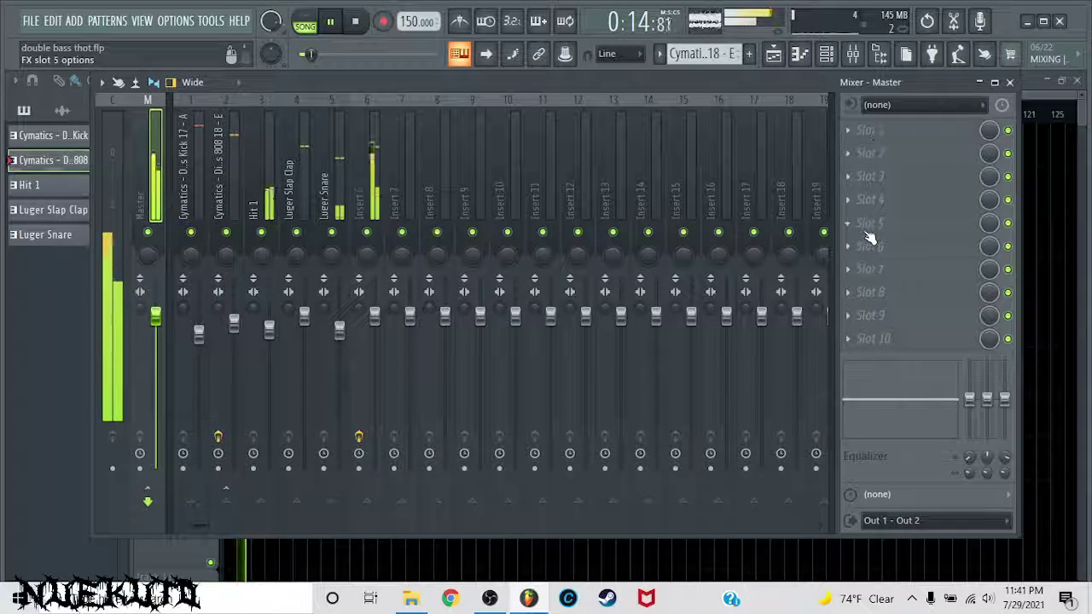
{"action": "left_click", "coordinate": [887, 341]}
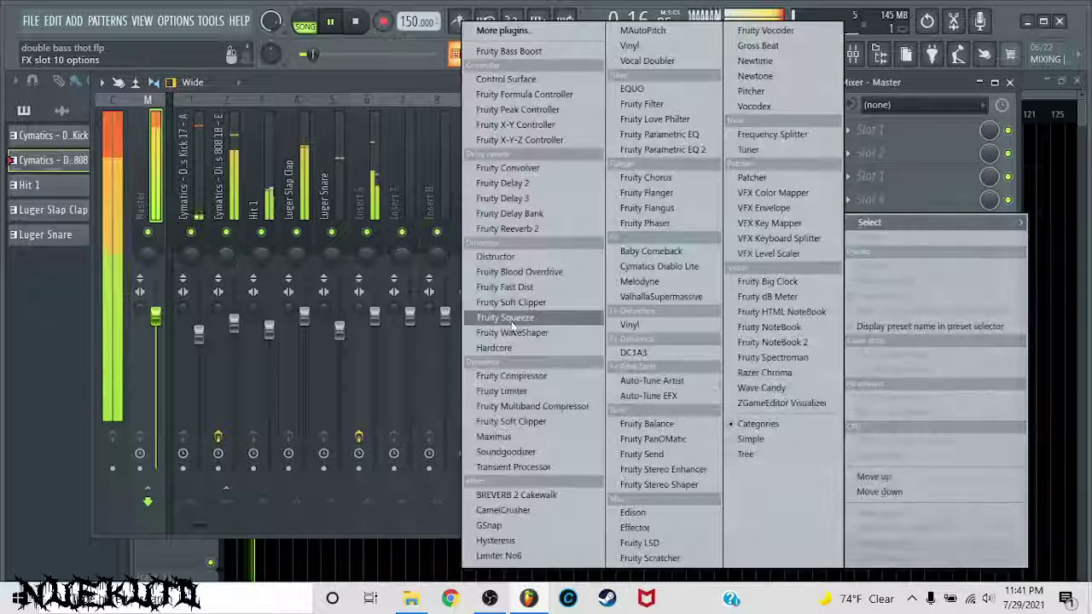
{"action": "left_click", "coordinate": [512, 302]}
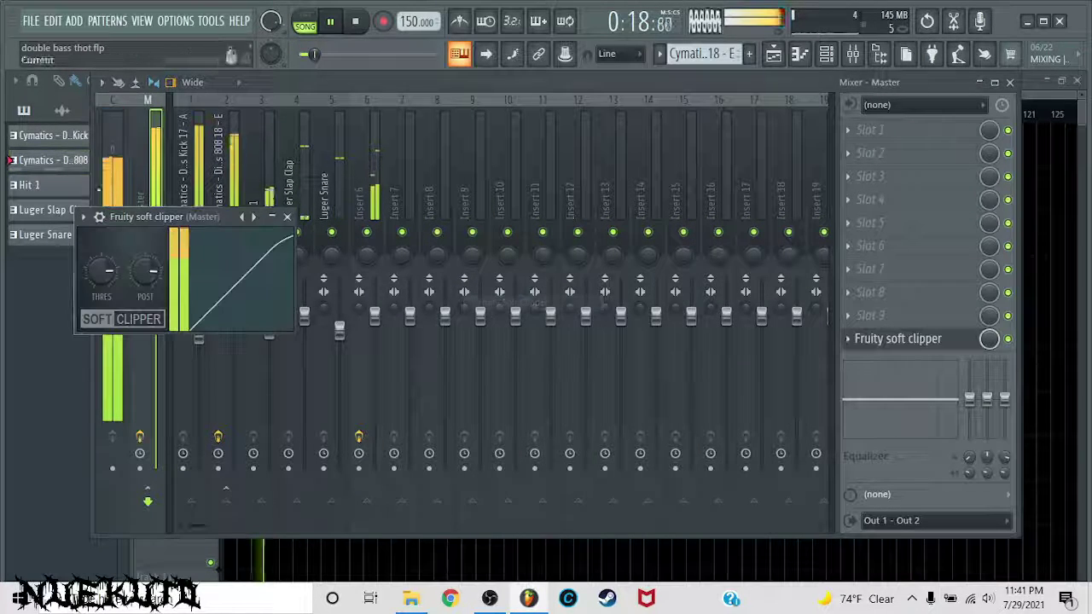
Close the Fruity Soft Clipper and mixer windows and return to the playlist arrangement
{"action": "left_click", "coordinate": [289, 218]}
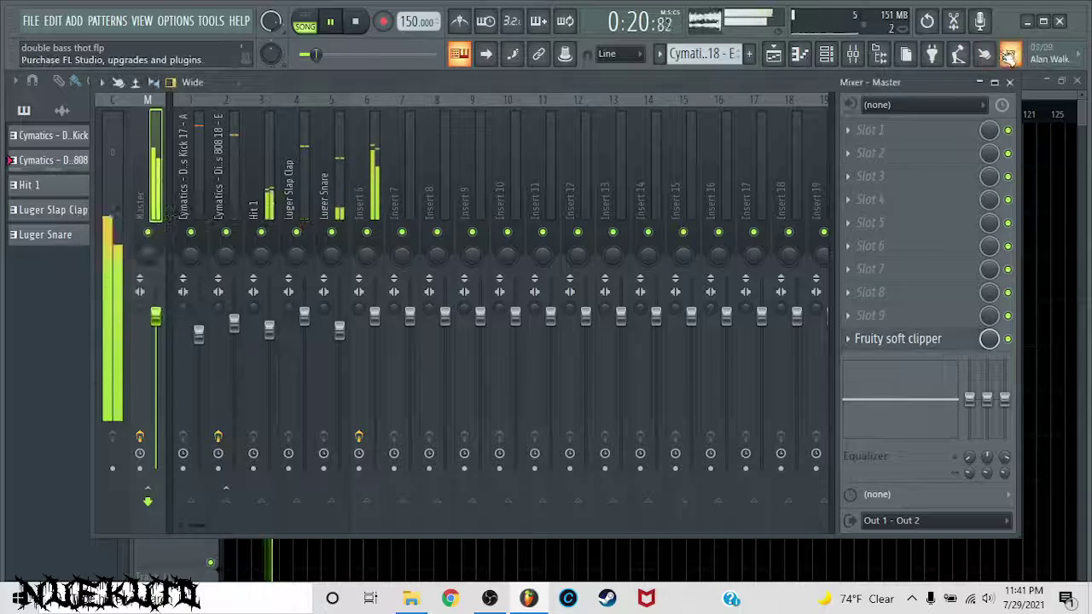
{"action": "left_click", "coordinate": [1012, 82]}
{"action": "scroll", "coordinate": [268, 134], "scroll_direction": "down", "scroll_amount": 5}
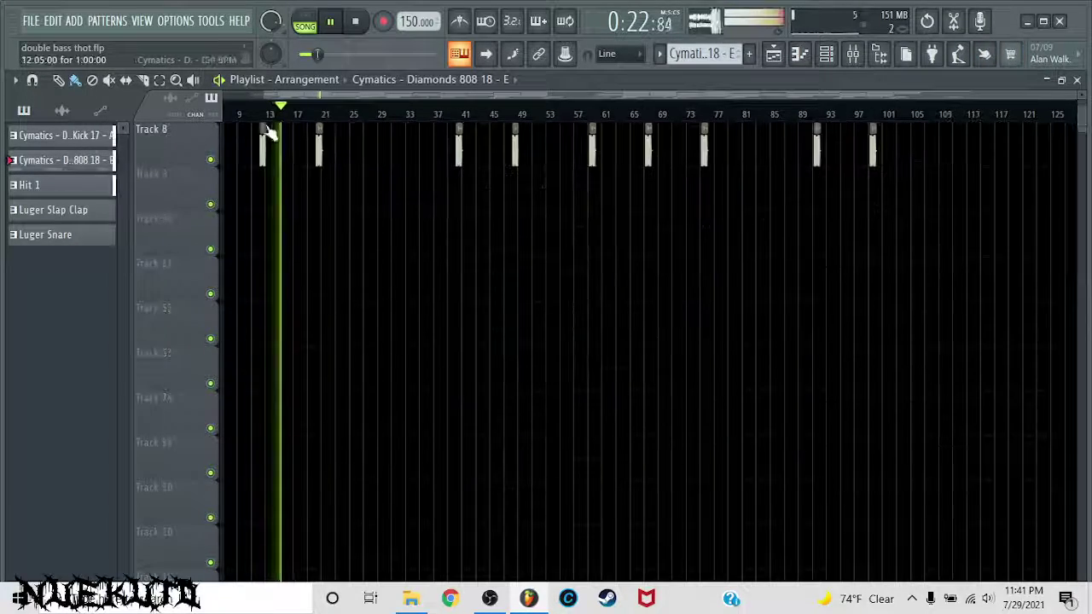
{"action": "scroll", "coordinate": [237, 134], "scroll_direction": "up", "scroll_amount": 5}
{"action": "scroll", "coordinate": [271, 179], "scroll_direction": "up", "scroll_amount": 5}
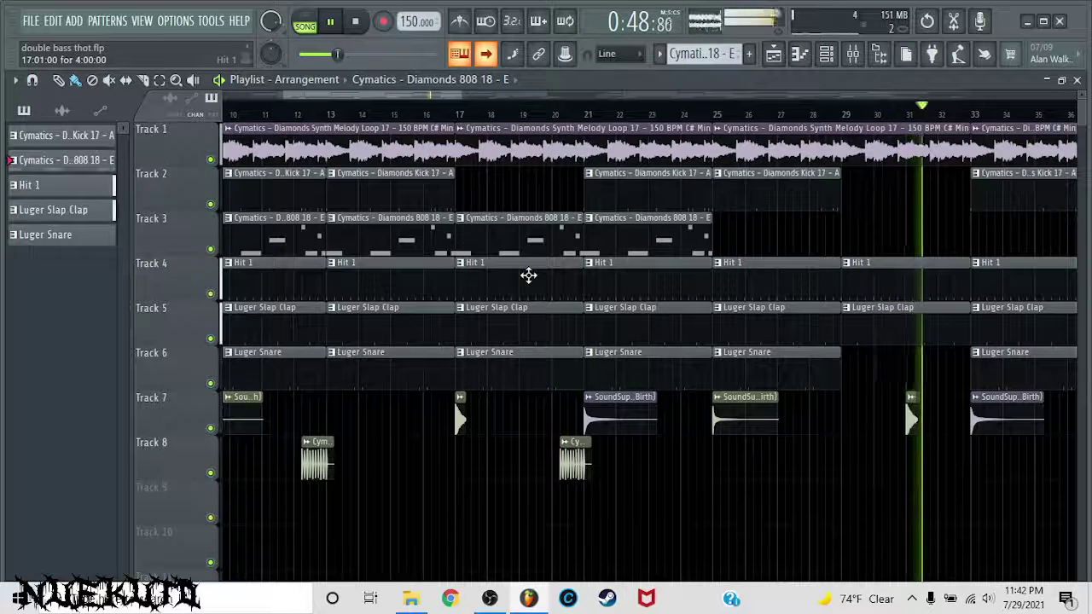
Follow playback from about bar 31 to bar 49 and examine how the kick, 808, hit, clap and snare patterns are arranged
{"action": "scroll", "coordinate": [957, 333], "scroll_direction": "down", "scroll_amount": 3, "text": "ctrl"}
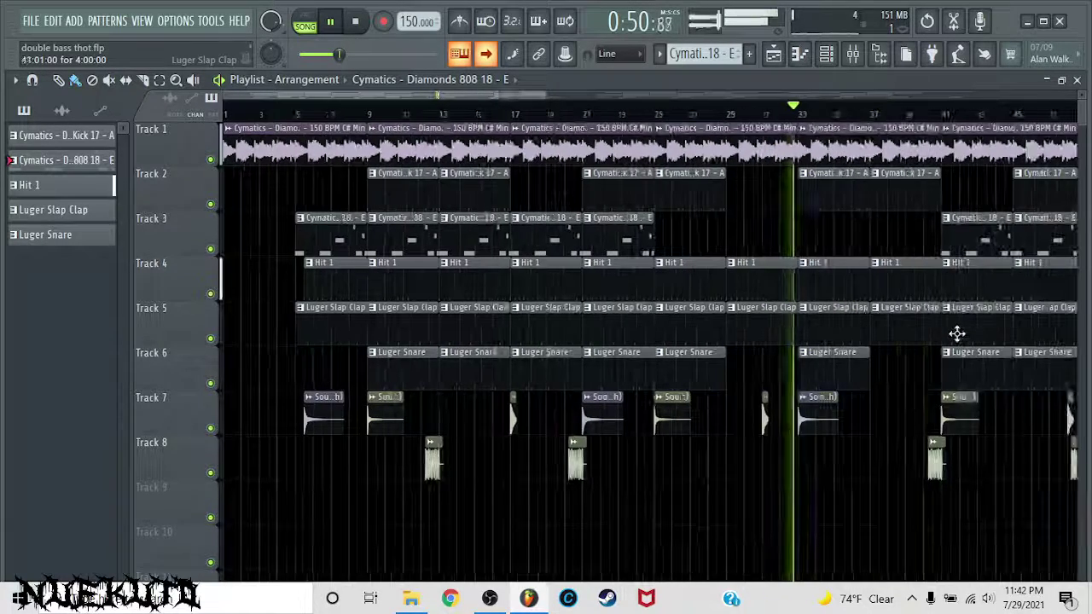
{"action": "scroll", "coordinate": [957, 333], "scroll_direction": "down", "scroll_amount": 2, "text": "ctrl"}
{"action": "scroll", "coordinate": [816, 273], "scroll_direction": "down", "scroll_amount": 4, "text": "ctrl"}
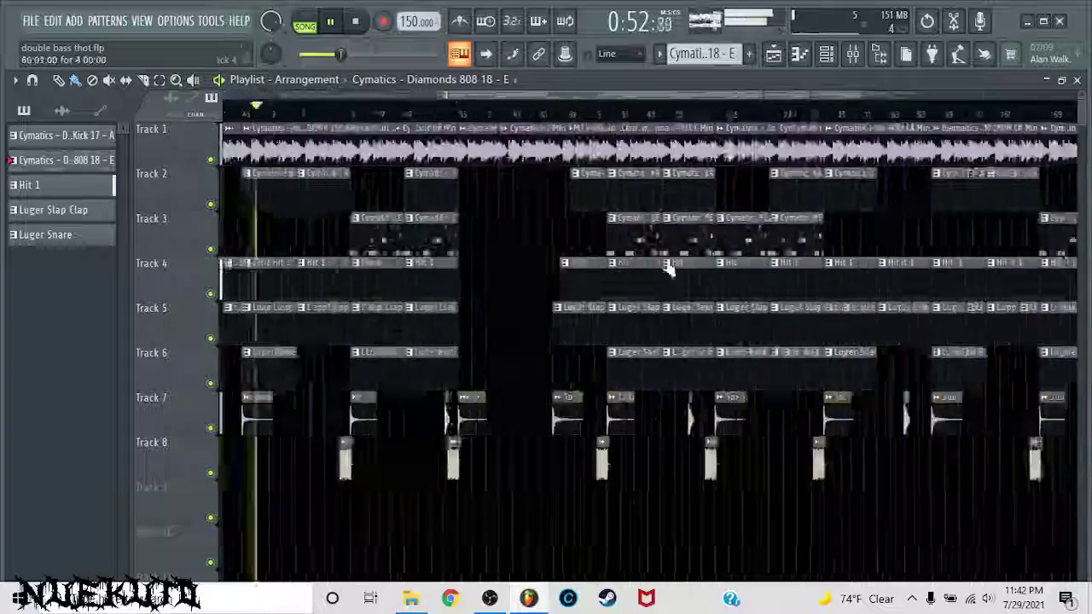
{"action": "scroll", "coordinate": [575, 285], "scroll_direction": "up", "scroll_amount": 6, "text": "ctrl"}
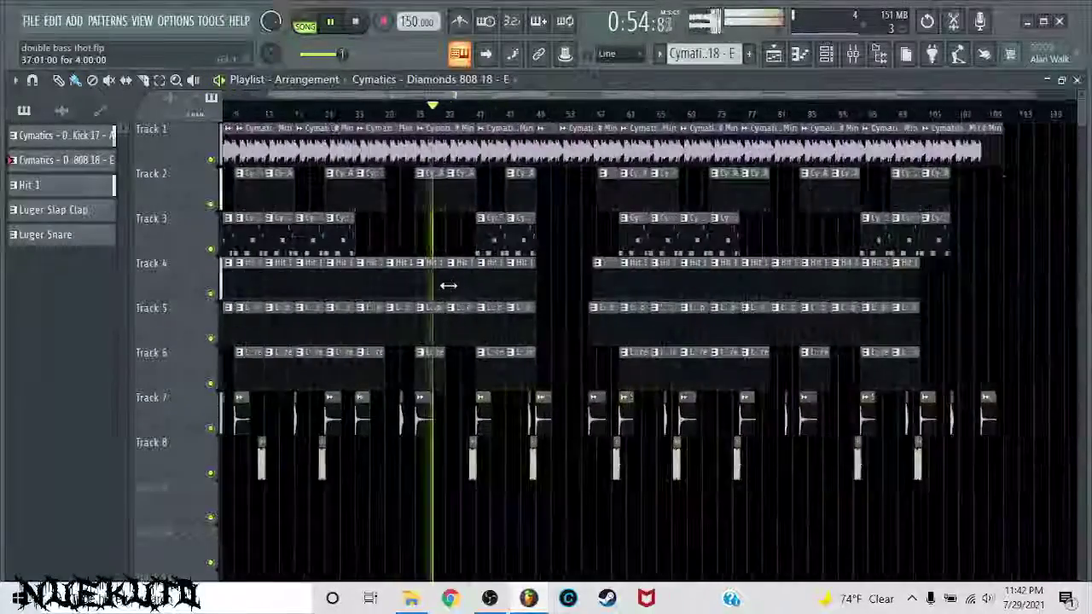
{"action": "scroll", "coordinate": [549, 271], "scroll_direction": "up", "scroll_amount": 3, "text": "ctrl"}
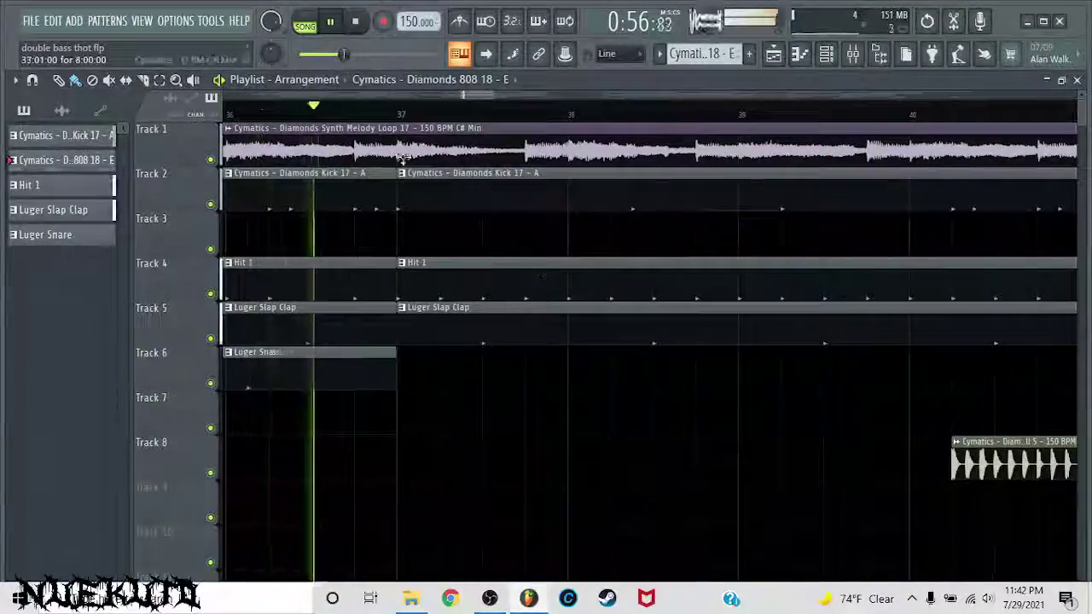
{"action": "scroll", "coordinate": [585, 353], "scroll_direction": "down", "scroll_amount": 5, "text": "ctrl"}
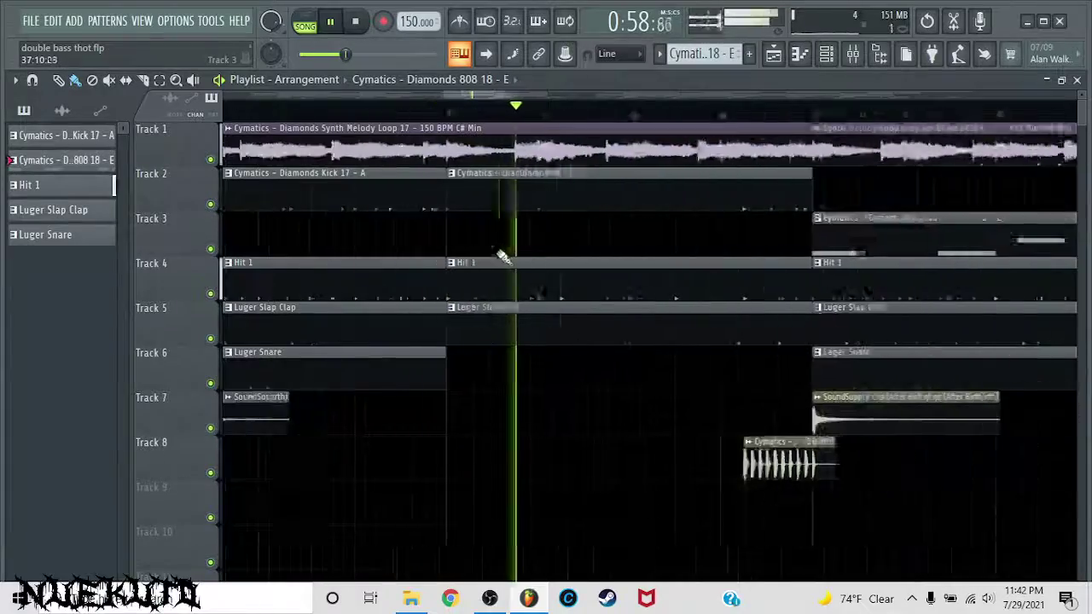
{"action": "scroll", "coordinate": [436, 241], "scroll_direction": "down", "scroll_amount": 4, "text": "ctrl"}
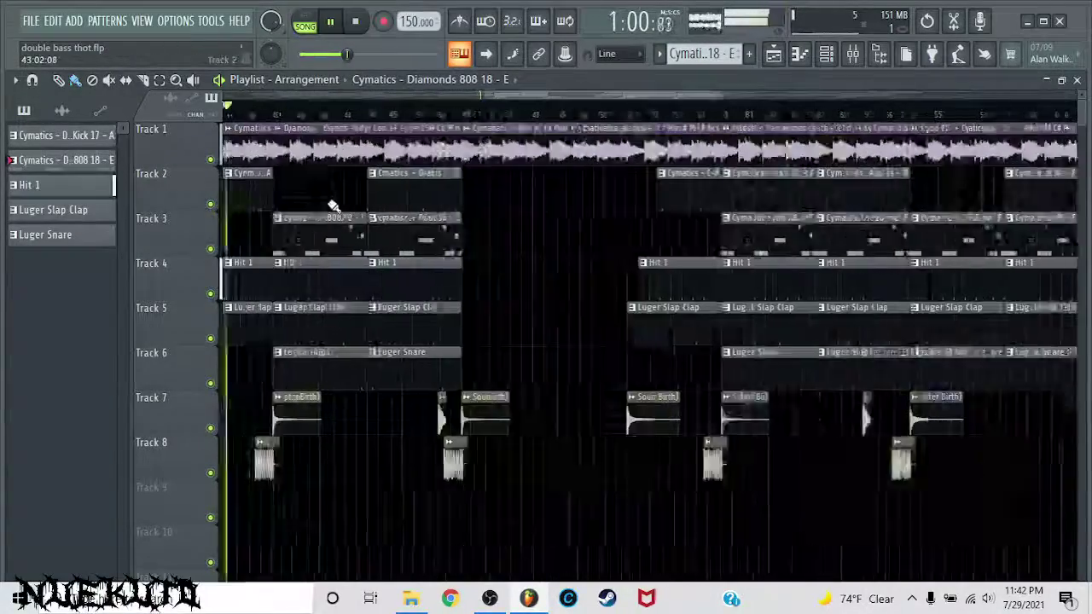
{"action": "scroll", "coordinate": [1018, 225], "scroll_direction": "up", "scroll_amount": 6, "text": "ctrl"}
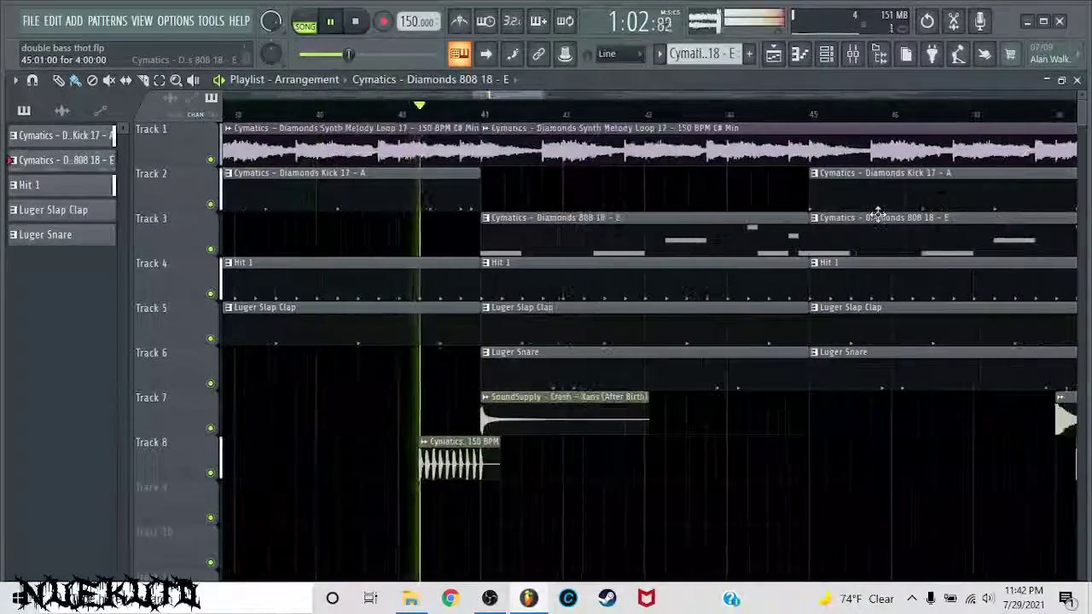
{"action": "scroll", "coordinate": [500, 244], "scroll_direction": "down", "scroll_amount": 4, "text": "ctrl"}
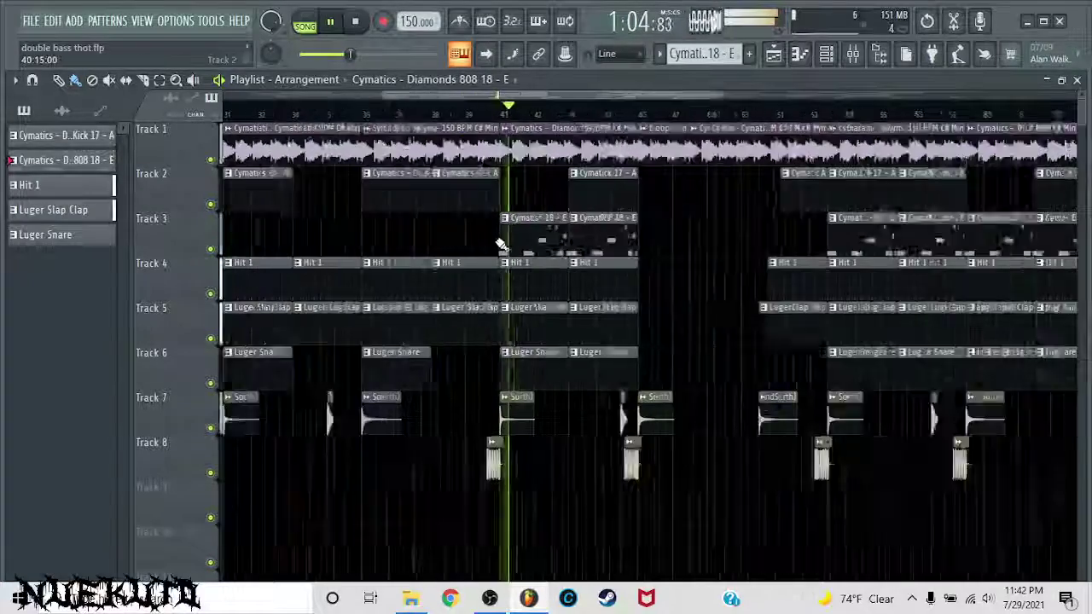
{"action": "scroll", "coordinate": [622, 247], "scroll_direction": "up", "scroll_amount": 3, "text": "ctrl"}
{"action": "scroll", "coordinate": [622, 247], "scroll_direction": "down", "scroll_amount": 2, "text": "ctrl"}
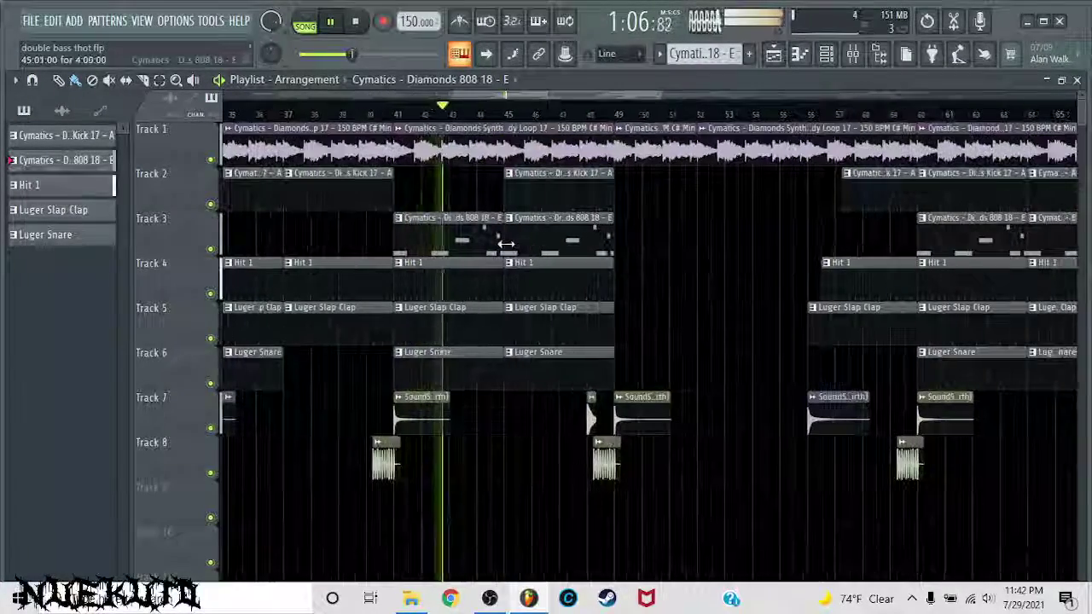
{"action": "scroll", "coordinate": [506, 244], "scroll_direction": "up", "scroll_amount": 4, "text": "ctrl"}
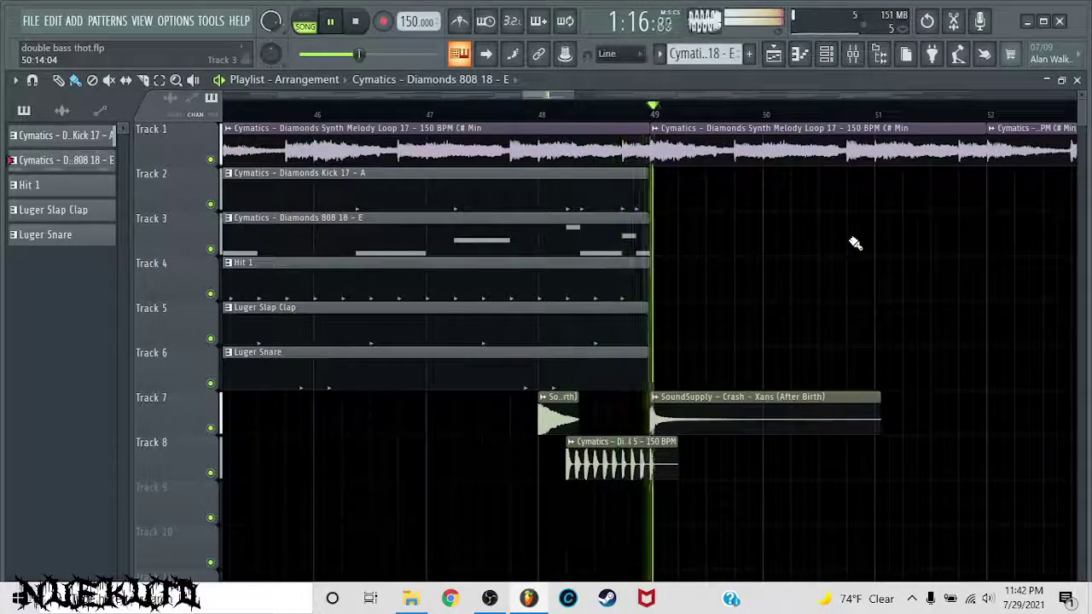
Skip playback to about bar 54 in the melody-only break and examine how the drums and 808 re-enter from bar 56
{"action": "scroll", "coordinate": [856, 244], "scroll_direction": "down", "scroll_amount": 8}
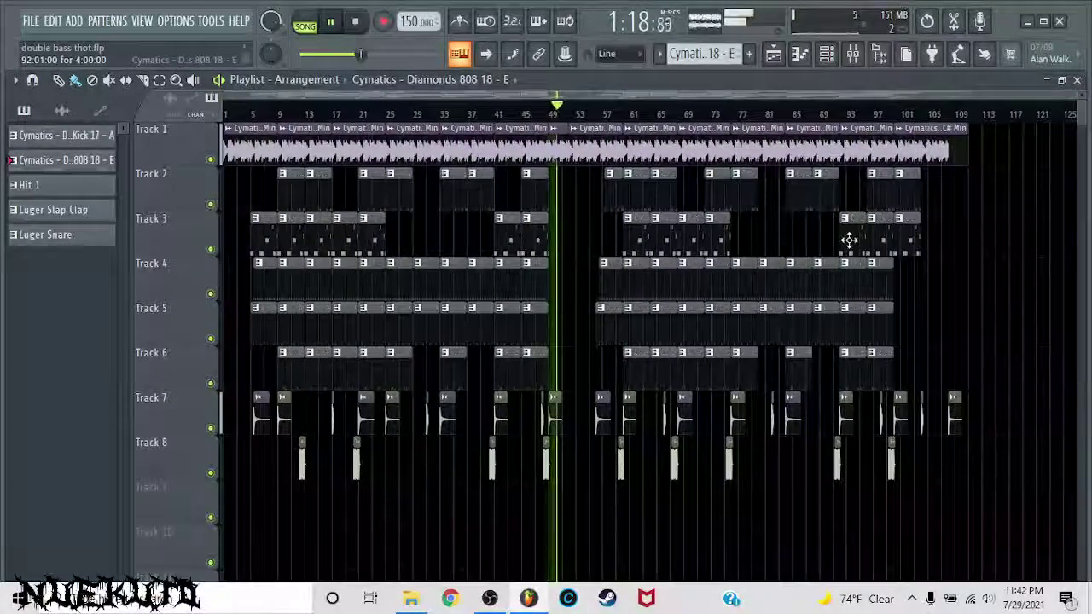
{"action": "scroll", "coordinate": [606, 241], "scroll_direction": "up", "scroll_amount": 5}
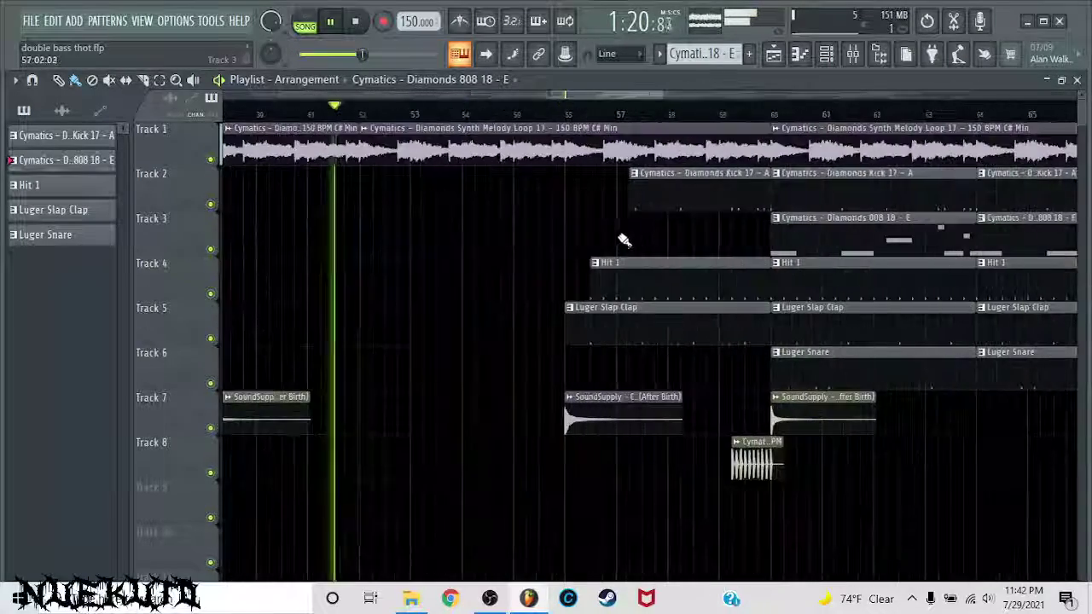
{"action": "left_click", "coordinate": [447, 103]}
{"action": "scroll", "coordinate": [578, 299], "scroll_direction": "down", "scroll_amount": 3}
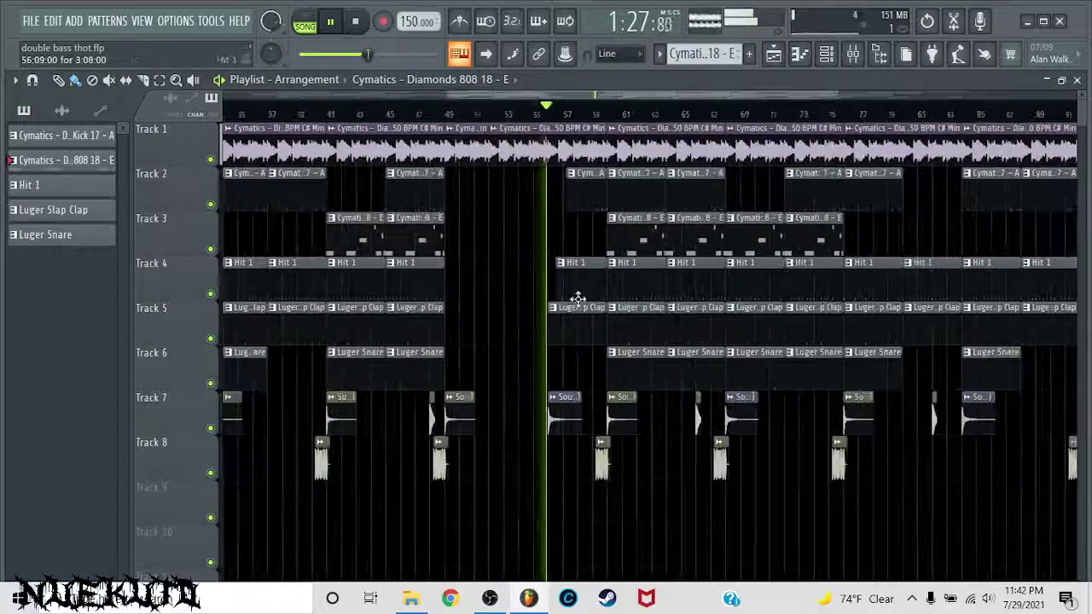
{"action": "scroll", "coordinate": [638, 302], "scroll_direction": "up", "scroll_amount": 3}
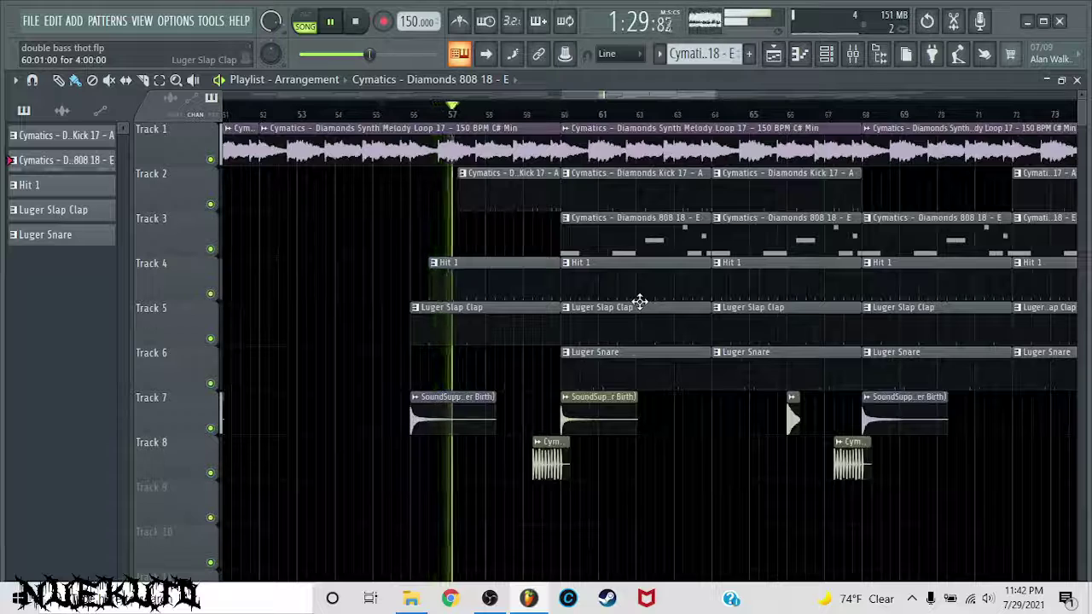
{"action": "scroll", "coordinate": [619, 294], "scroll_direction": "up", "scroll_amount": 2}
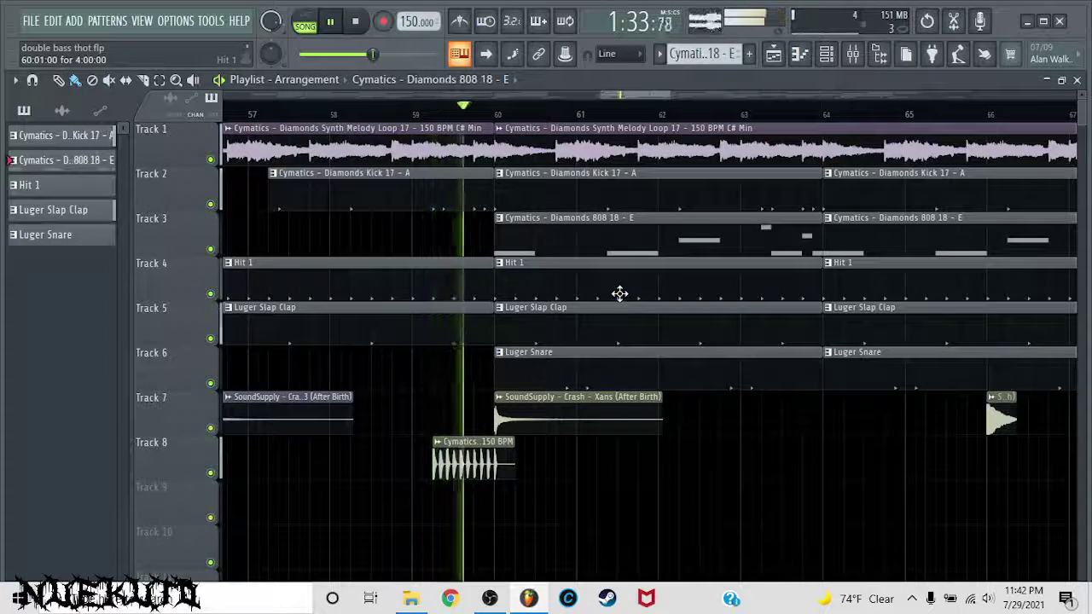
{"action": "scroll", "coordinate": [620, 294], "scroll_direction": "down", "scroll_amount": 2}
{"action": "scroll", "coordinate": [626, 292], "scroll_direction": "down", "scroll_amount": 3}
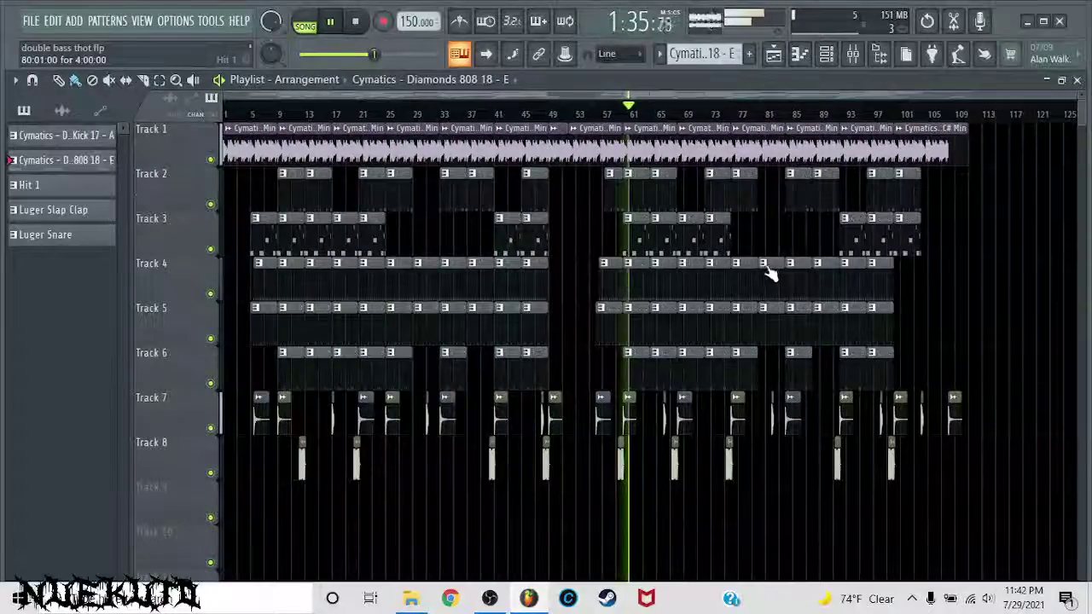
{"action": "scroll", "coordinate": [759, 268], "scroll_direction": "up", "scroll_amount": 3}
{"action": "scroll", "coordinate": [312, 256], "scroll_direction": "down", "scroll_amount": 3}
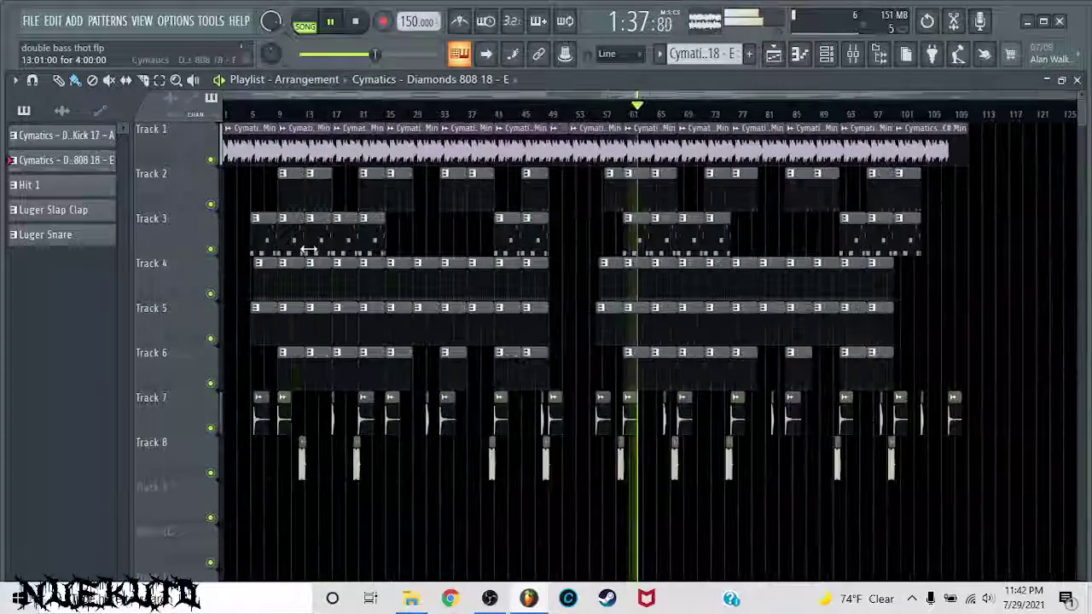
Check the Cymatics Diamonds Kick 17 mixer track for effects and routing during playback
{"action": "left_click", "coordinate": [852, 54]}
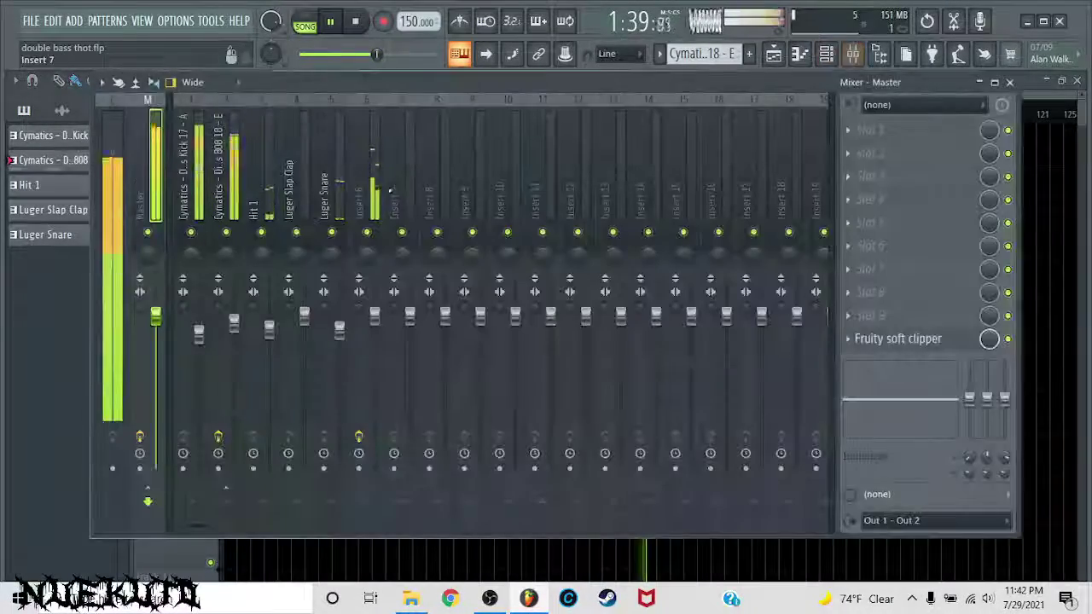
{"action": "left_click", "coordinate": [181, 154]}
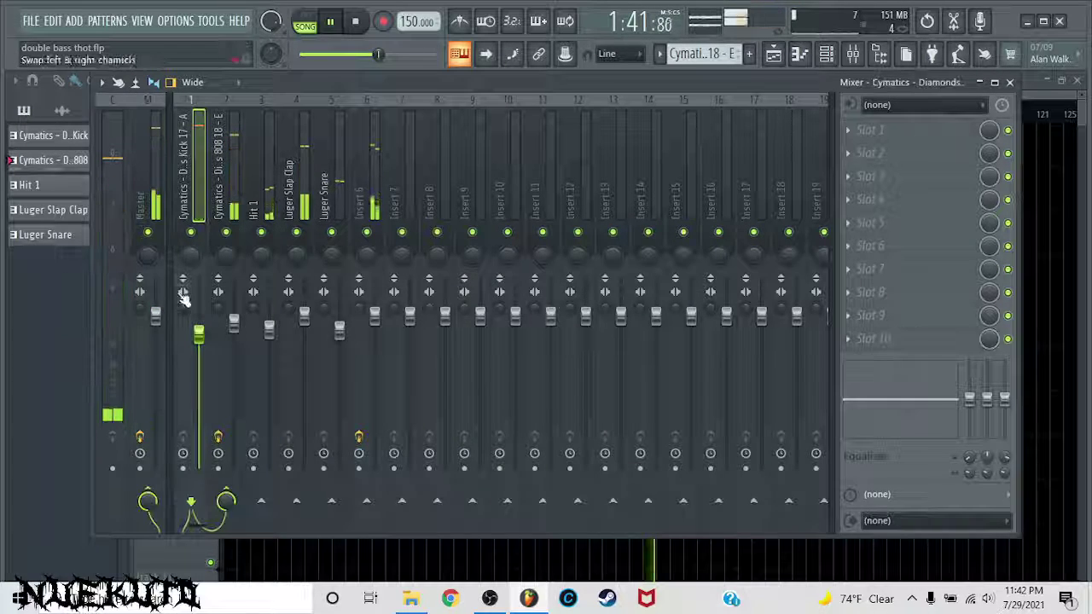
{"action": "left_click", "coordinate": [1012, 82]}
{"action": "scroll", "coordinate": [800, 318], "scroll_direction": "up", "scroll_amount": 4}
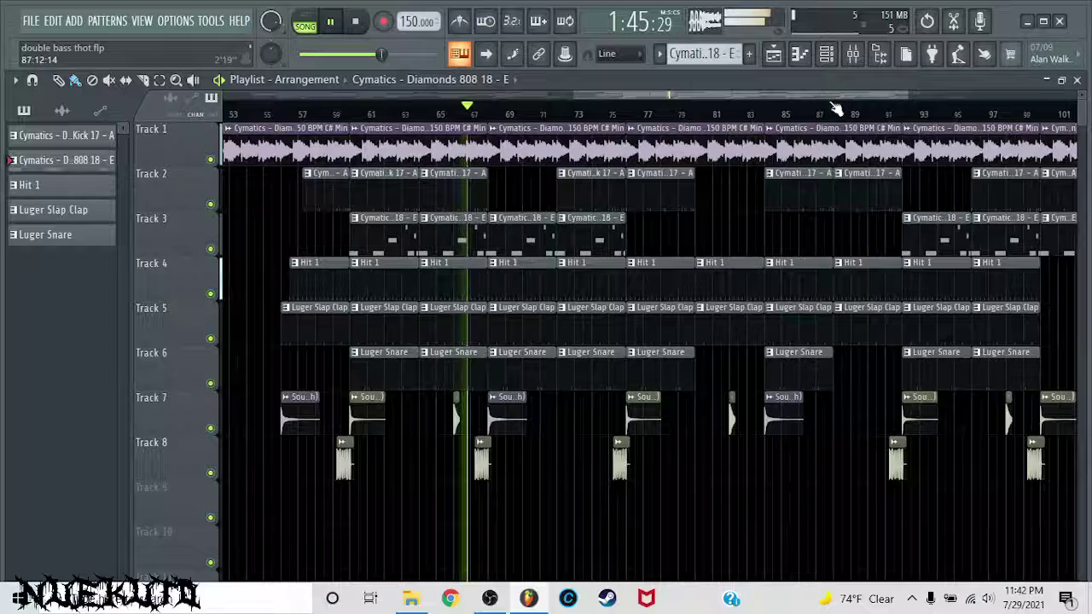
{"action": "left_click", "coordinate": [856, 54]}
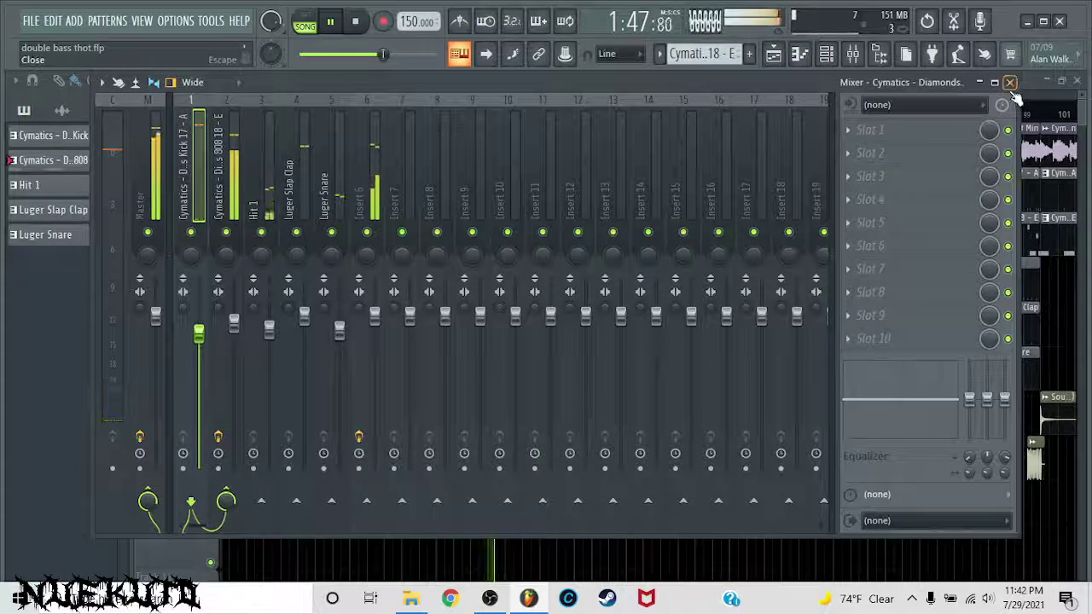
{"action": "left_click", "coordinate": [1011, 83]}
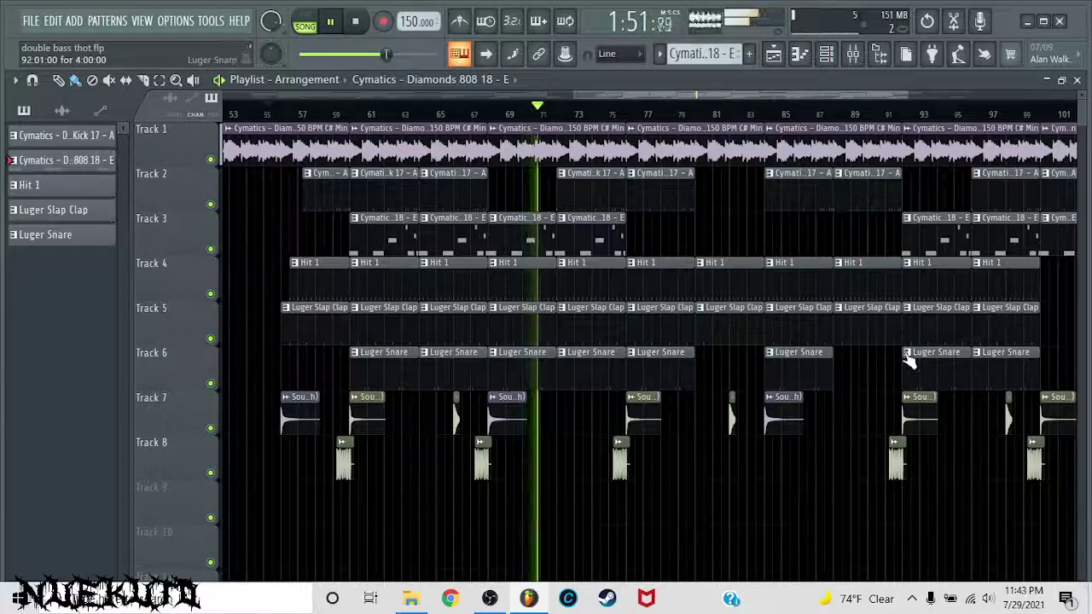
Follow playback from about bar 71 to bar 82 and examine where the kick, 808 and snare patterns drop out
{"action": "scroll", "coordinate": [708, 292], "scroll_direction": "down", "scroll_amount": 3}
{"action": "scroll", "coordinate": [776, 259], "scroll_direction": "up", "scroll_amount": 5}
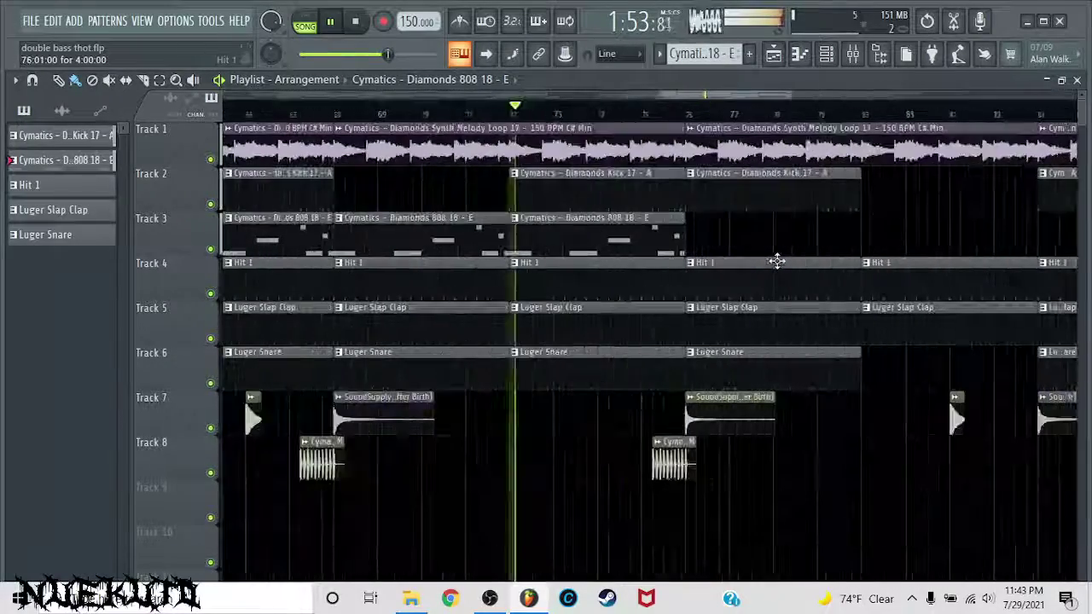
{"action": "scroll", "coordinate": [745, 156], "scroll_direction": "down", "scroll_amount": 3}
{"action": "scroll", "coordinate": [879, 178], "scroll_direction": "down", "scroll_amount": 2}
{"action": "scroll", "coordinate": [844, 324], "scroll_direction": "up", "scroll_amount": 4}
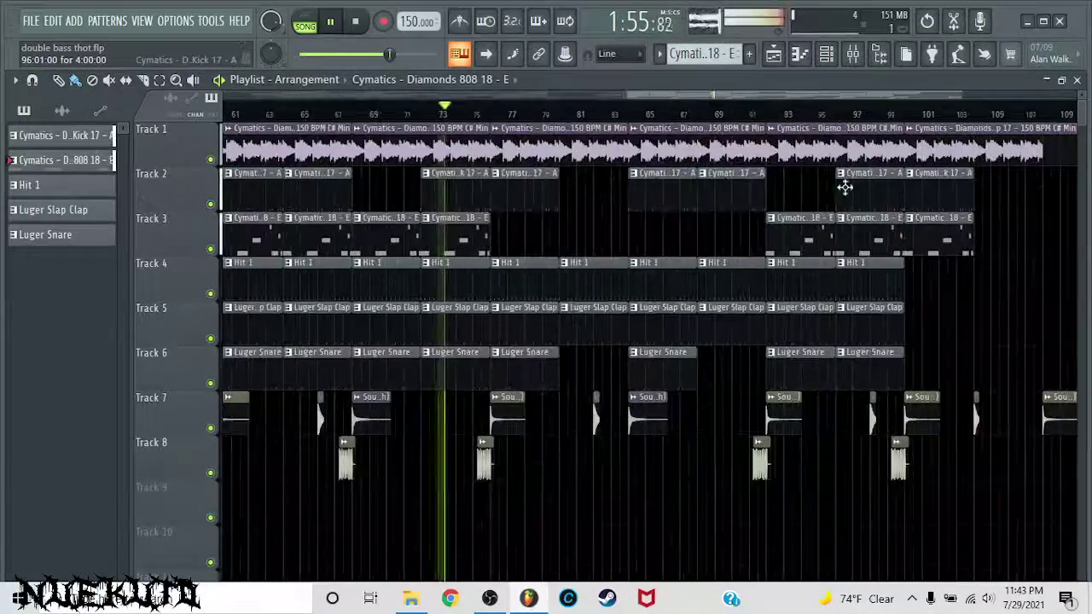
{"action": "scroll", "coordinate": [503, 241], "scroll_direction": "up", "scroll_amount": 5}
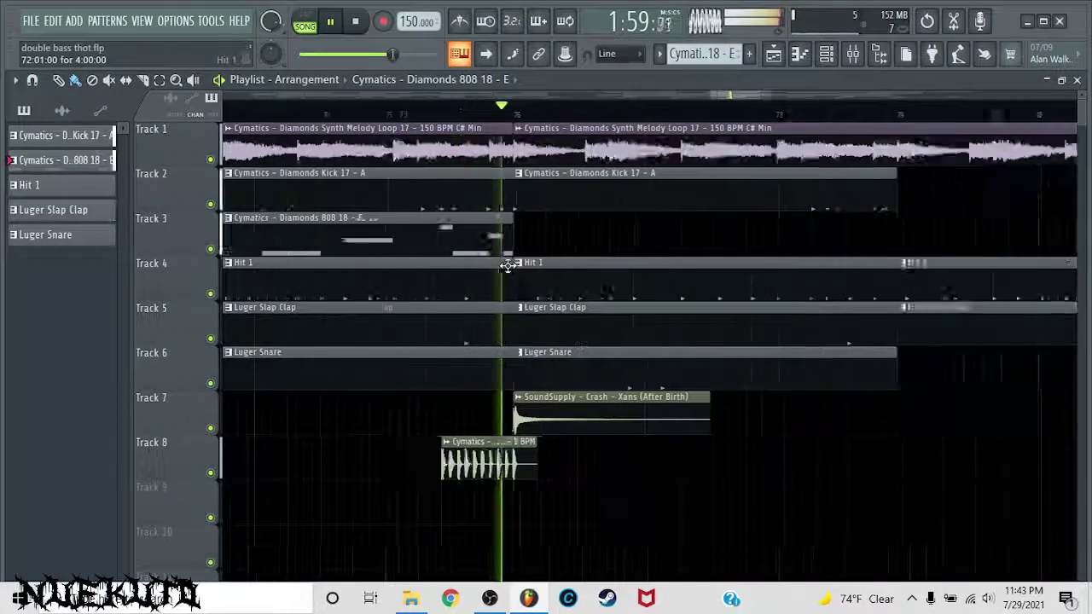
{"action": "scroll", "coordinate": [597, 270], "scroll_direction": "down", "scroll_amount": 5}
{"action": "scroll", "coordinate": [822, 276], "scroll_direction": "up", "scroll_amount": 3}
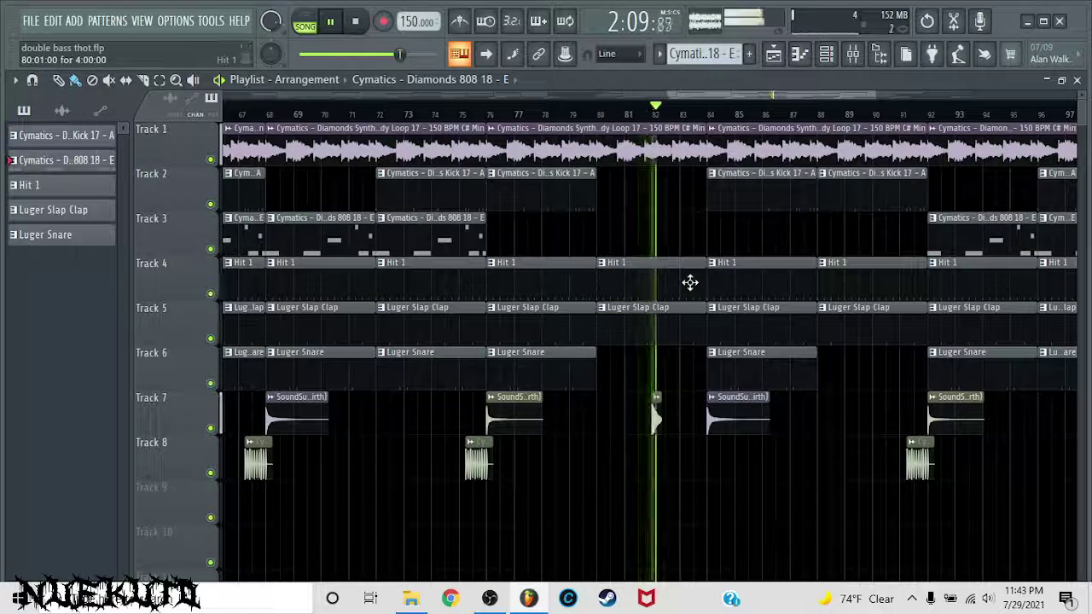
Examine the closing section's pattern, crash and snare roll placement from about bar 83 to the end during playback
{"action": "scroll", "coordinate": [685, 285], "scroll_direction": "down", "scroll_amount": 4}
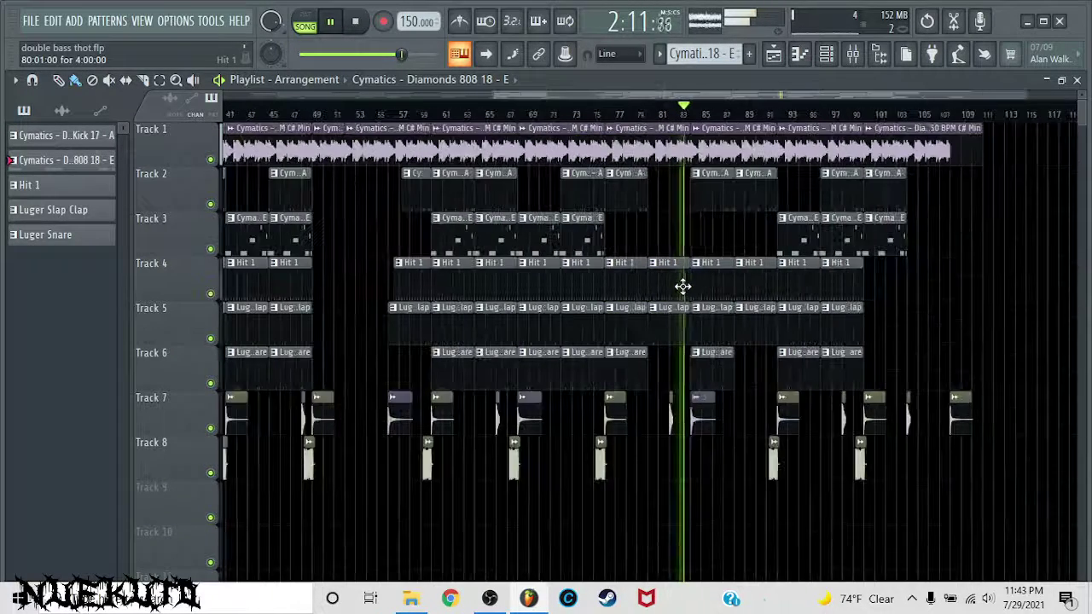
{"action": "scroll", "coordinate": [776, 292], "scroll_direction": "up", "scroll_amount": 4}
{"action": "scroll", "coordinate": [856, 290], "scroll_direction": "down", "scroll_amount": 2}
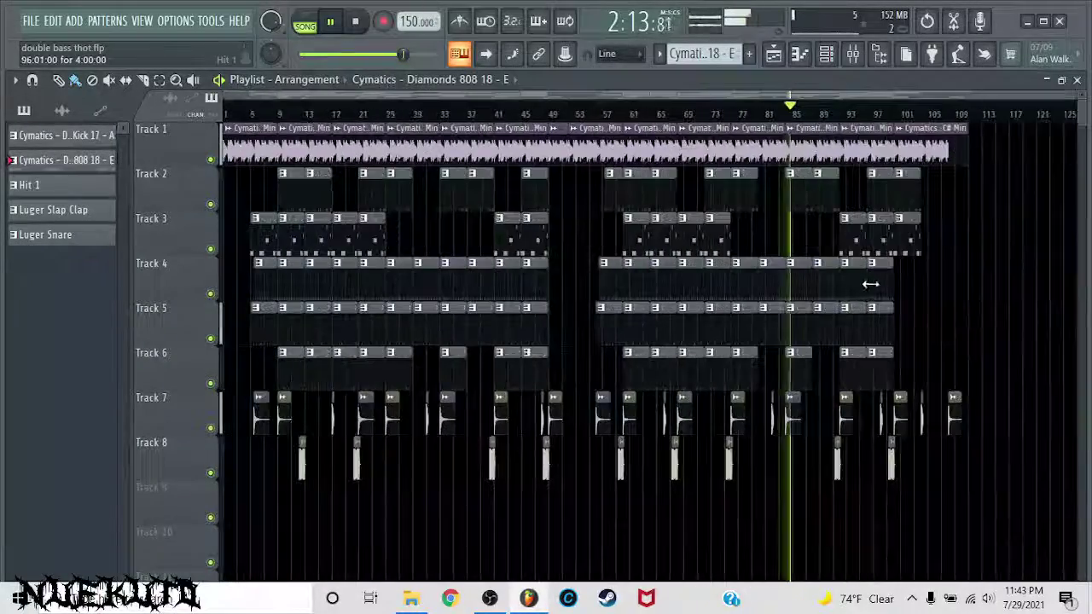
{"action": "scroll", "coordinate": [610, 268], "scroll_direction": "up", "scroll_amount": 4}
{"action": "scroll", "coordinate": [569, 269], "scroll_direction": "down", "scroll_amount": 2}
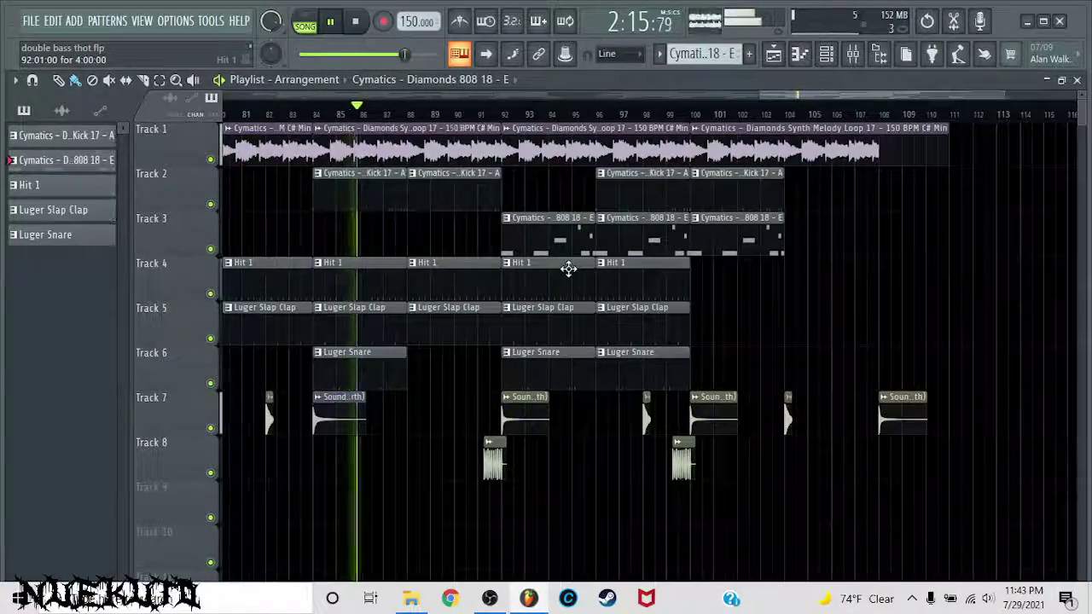
{"action": "scroll", "coordinate": [568, 269], "scroll_direction": "down", "scroll_amount": 1}
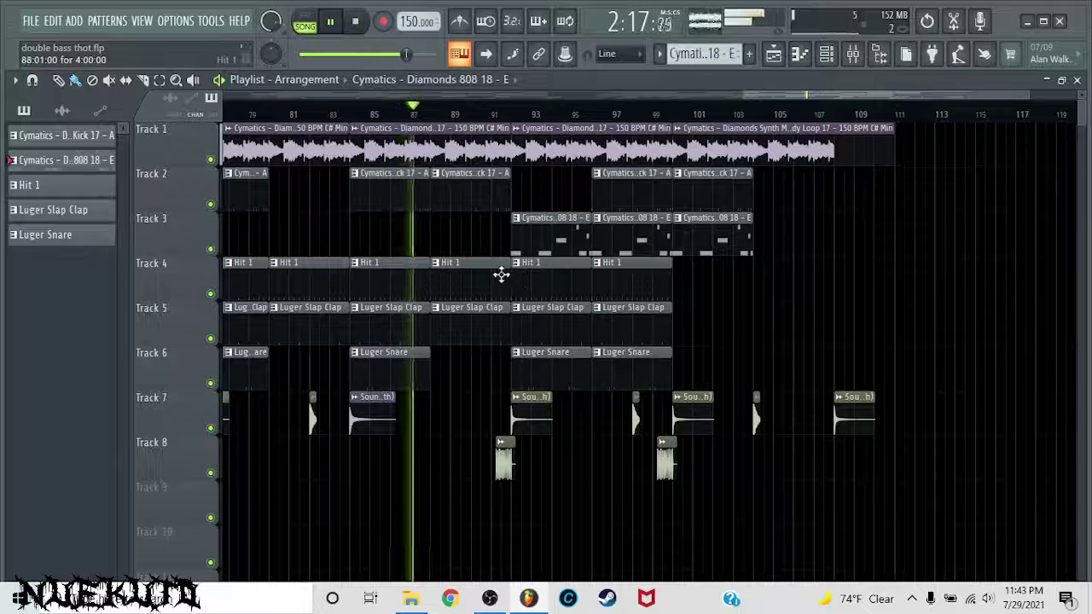
{"action": "scroll", "coordinate": [496, 273], "scroll_direction": "up", "scroll_amount": 3}
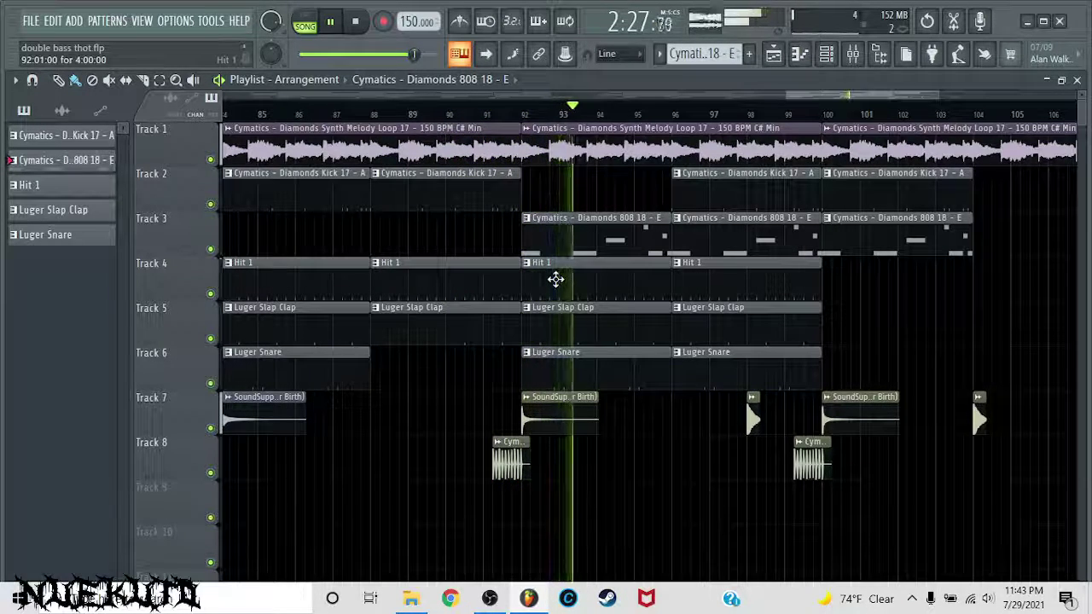
{"action": "scroll", "coordinate": [665, 280], "scroll_direction": "down", "scroll_amount": 3}
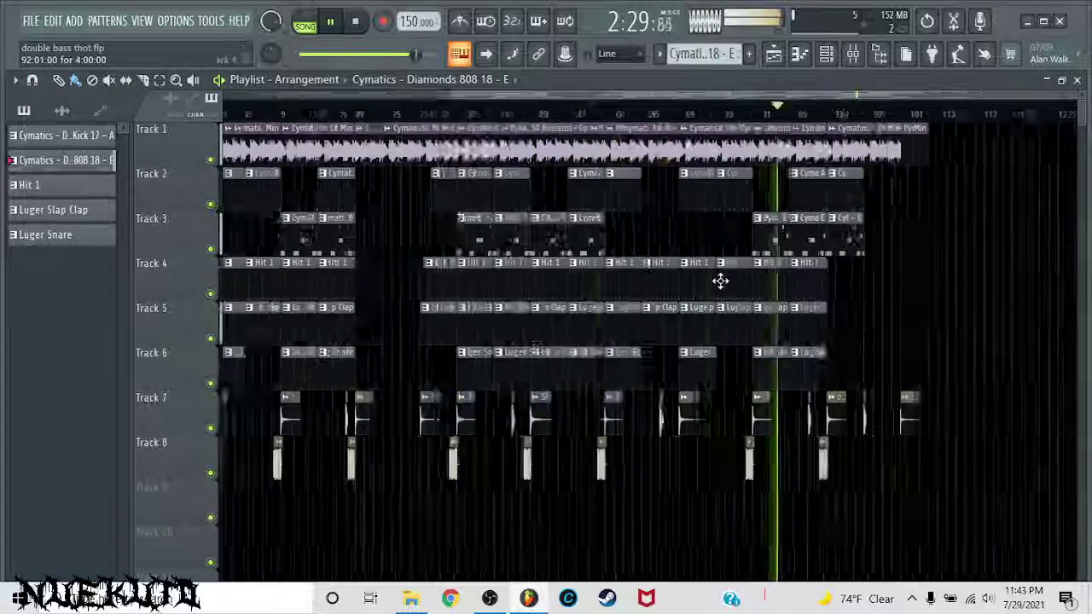
{"action": "scroll", "coordinate": [994, 271], "scroll_direction": "down", "scroll_amount": 2}
{"action": "scroll", "coordinate": [998, 268], "scroll_direction": "up", "scroll_amount": 4}
{"action": "left_click", "coordinate": [509, 316]}
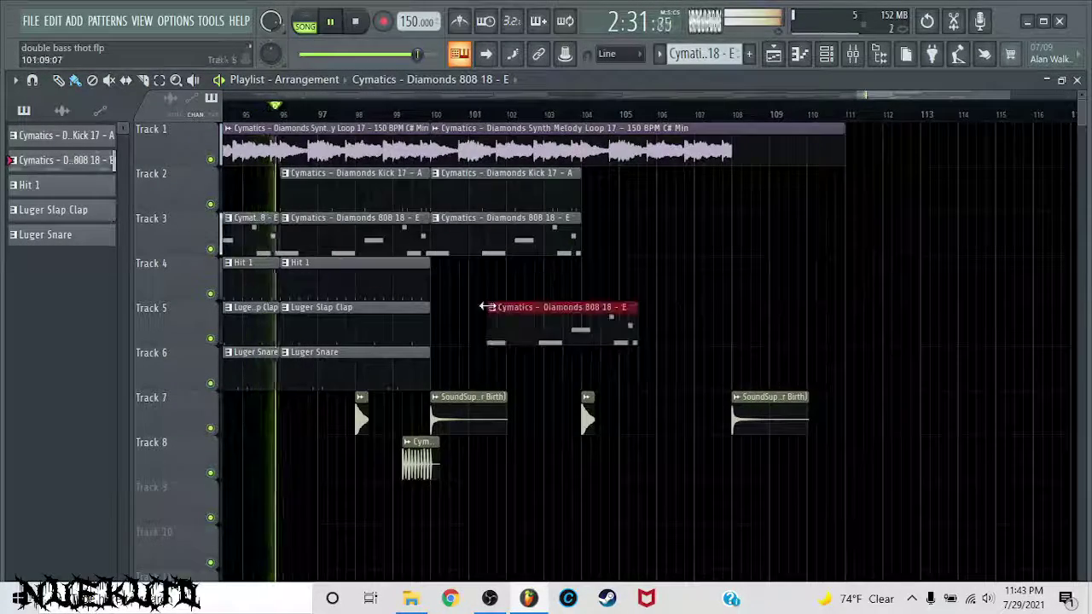
{"action": "right_click", "coordinate": [524, 324]}
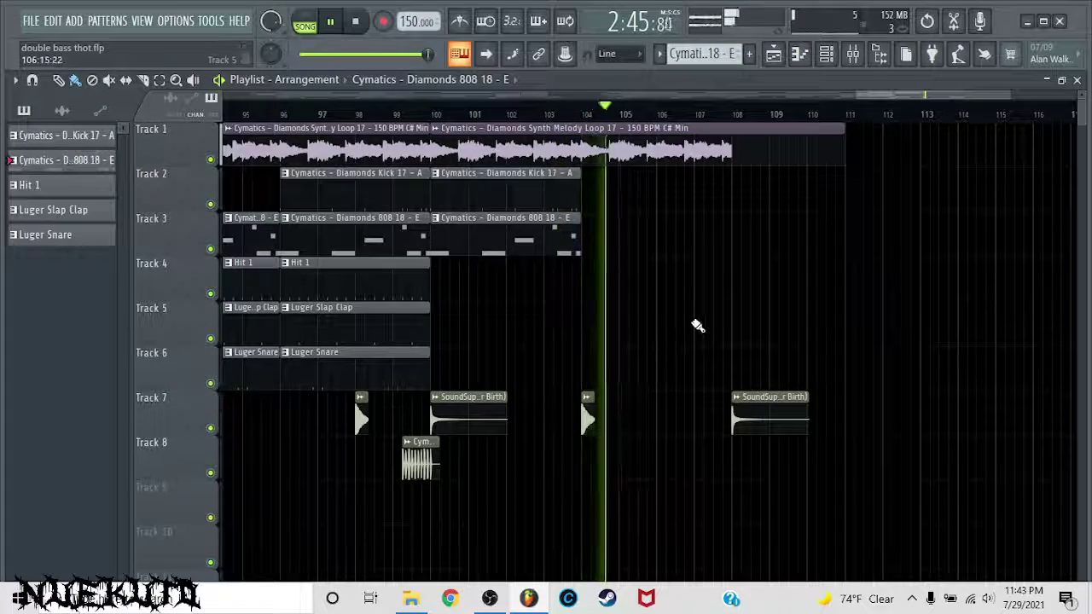
Follow the melody-only outro and final crash to about bar 109, examine the full arrangement, and stop playback
{"action": "scroll", "coordinate": [698, 324], "scroll_direction": "down", "scroll_amount": 8}
{"action": "scroll", "coordinate": [959, 335], "scroll_direction": "down", "scroll_amount": 10}
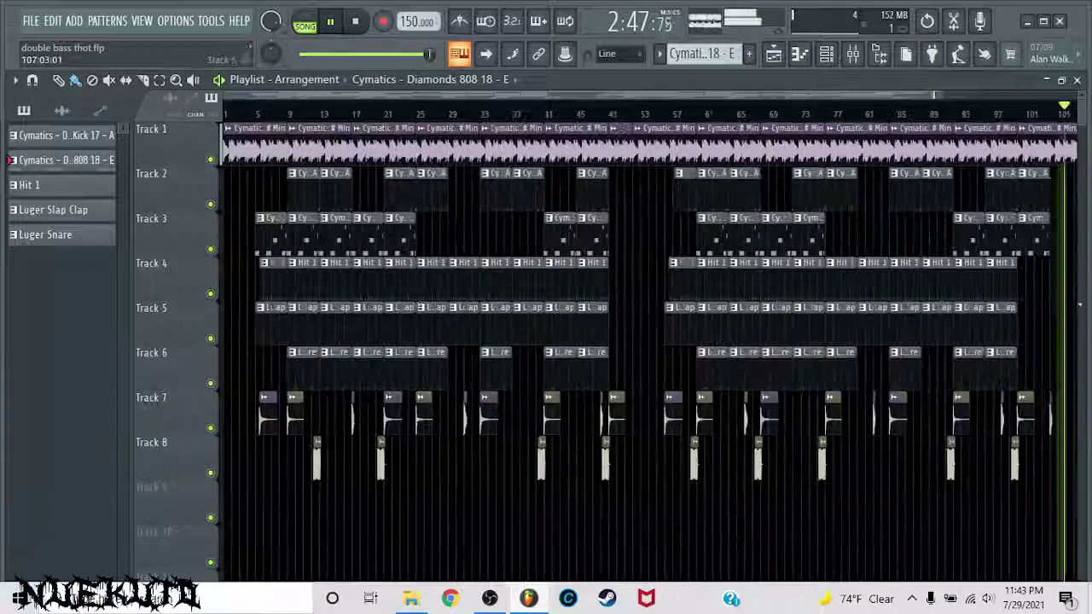
{"action": "scroll", "coordinate": [1012, 302], "scroll_direction": "down", "scroll_amount": 3}
{"action": "scroll", "coordinate": [1020, 295], "scroll_direction": "up", "scroll_amount": 7}
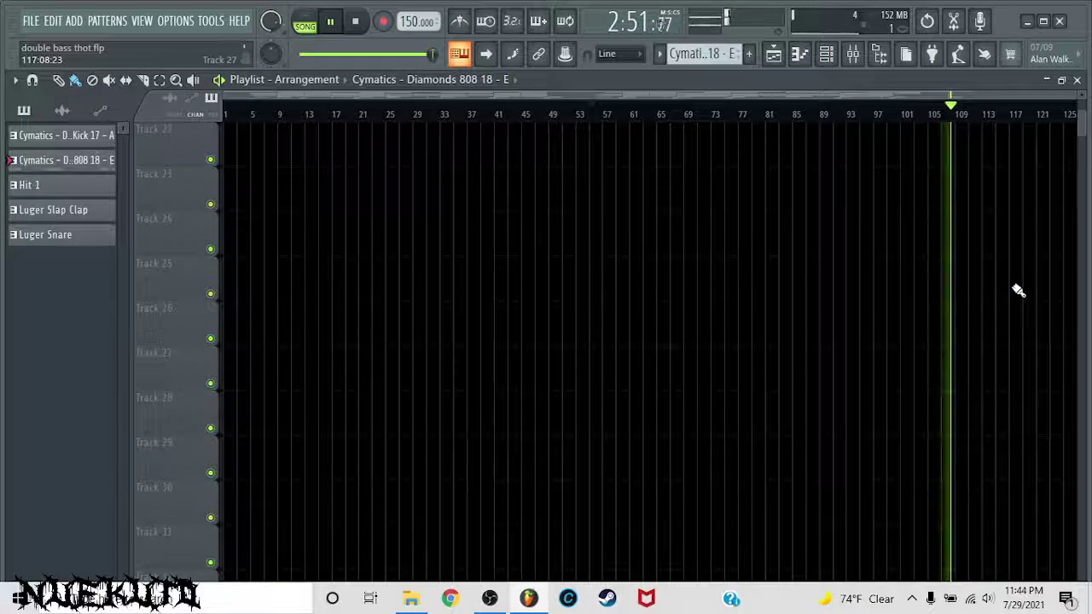
{"action": "scroll", "coordinate": [1019, 290], "scroll_direction": "up", "scroll_amount": 7}
{"action": "scroll", "coordinate": [1024, 284], "scroll_direction": "up", "scroll_amount": 2}
{"action": "scroll", "coordinate": [1016, 275], "scroll_direction": "down", "scroll_amount": 1}
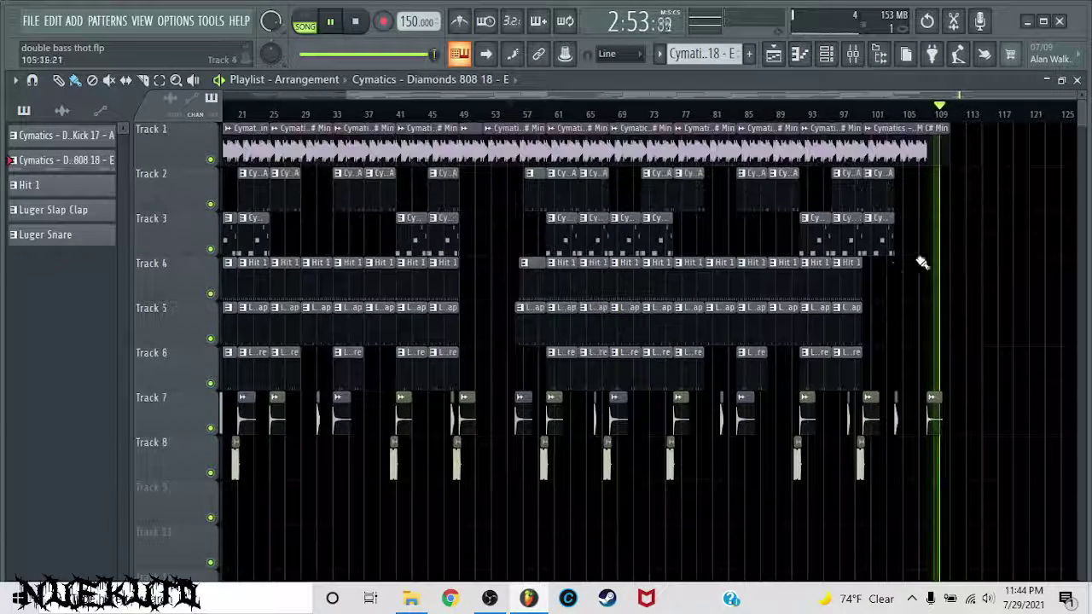
{"action": "key", "text": "space"}
{"action": "scroll", "coordinate": [720, 122], "scroll_direction": "down", "scroll_amount": 1}
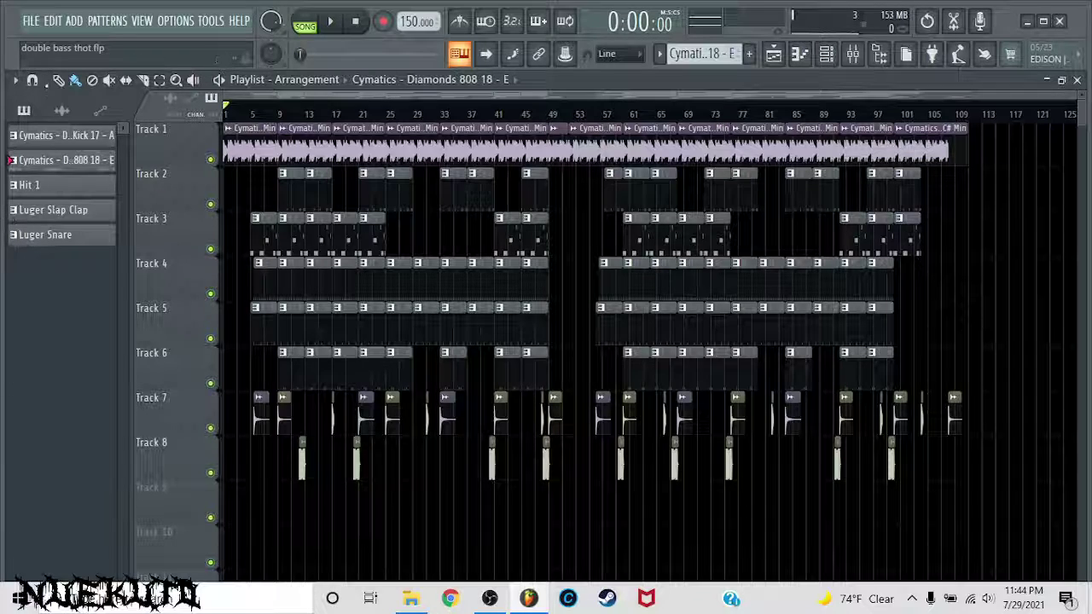
Save the double bass thot.flp project under its existing name and switch to OBS
{"action": "left_click", "coordinate": [30, 21]}
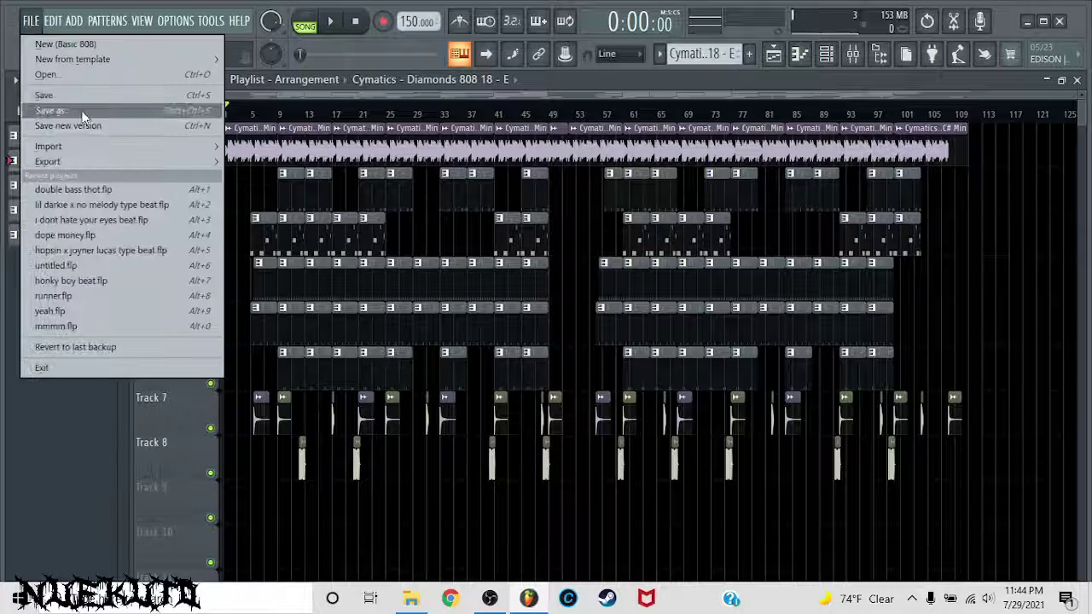
{"action": "left_click", "coordinate": [78, 101]}
{"action": "left_click", "coordinate": [500, 606]}
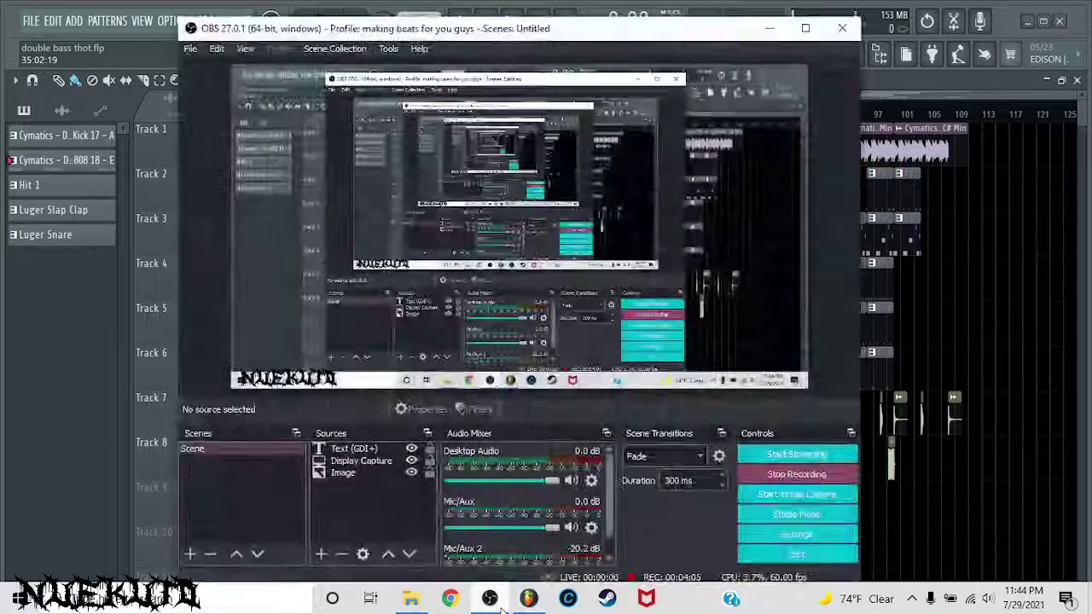